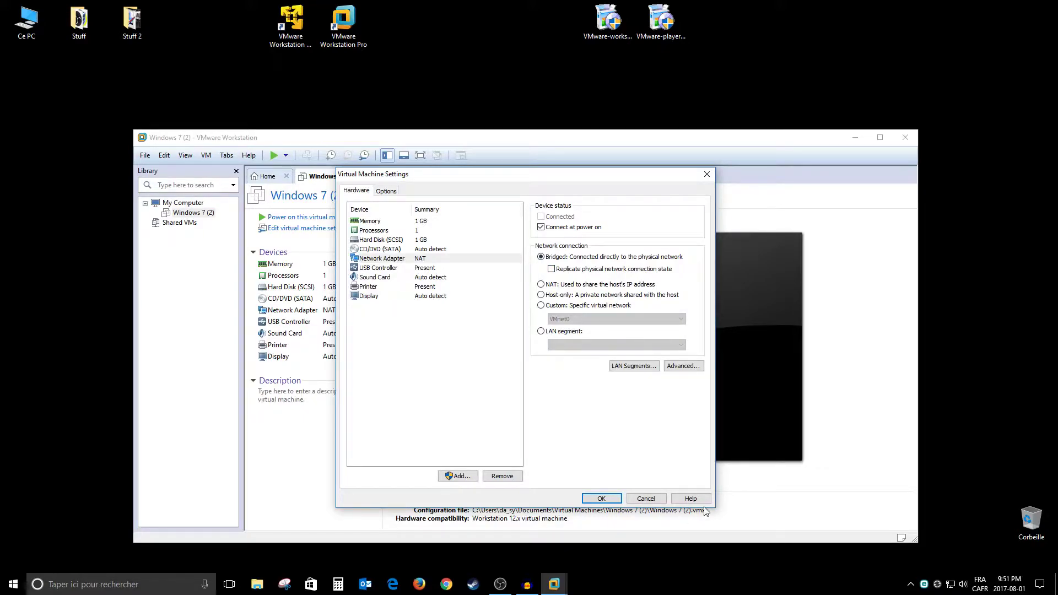
Review the host's network adapters in the Windows network connections, including Ethernet 3, VirtualBox Host-Only Network and WiFi, and close the network windows
right_click(952, 588)
click(961, 578)
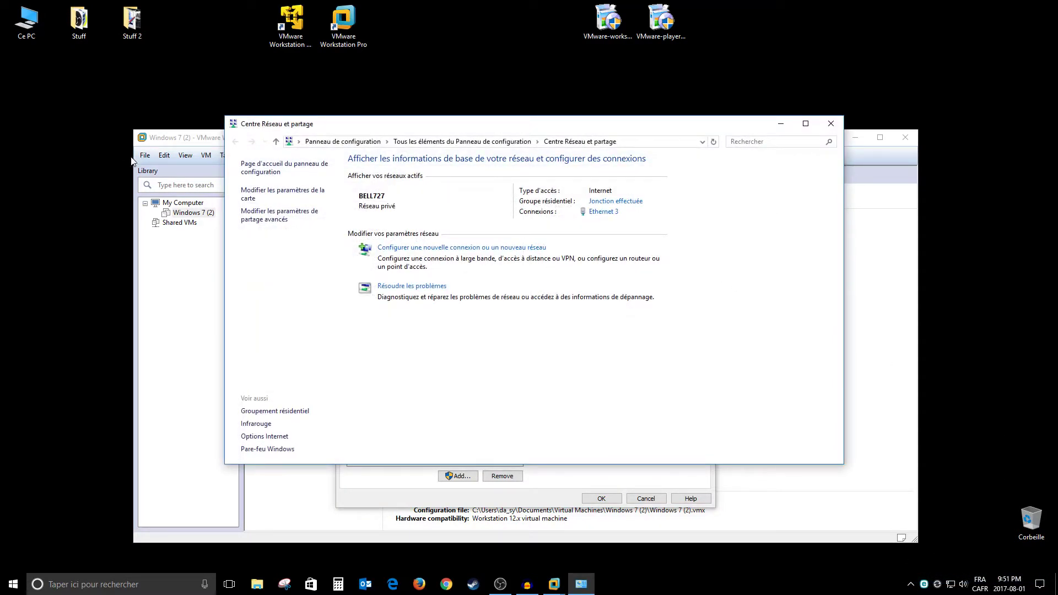
click(295, 193)
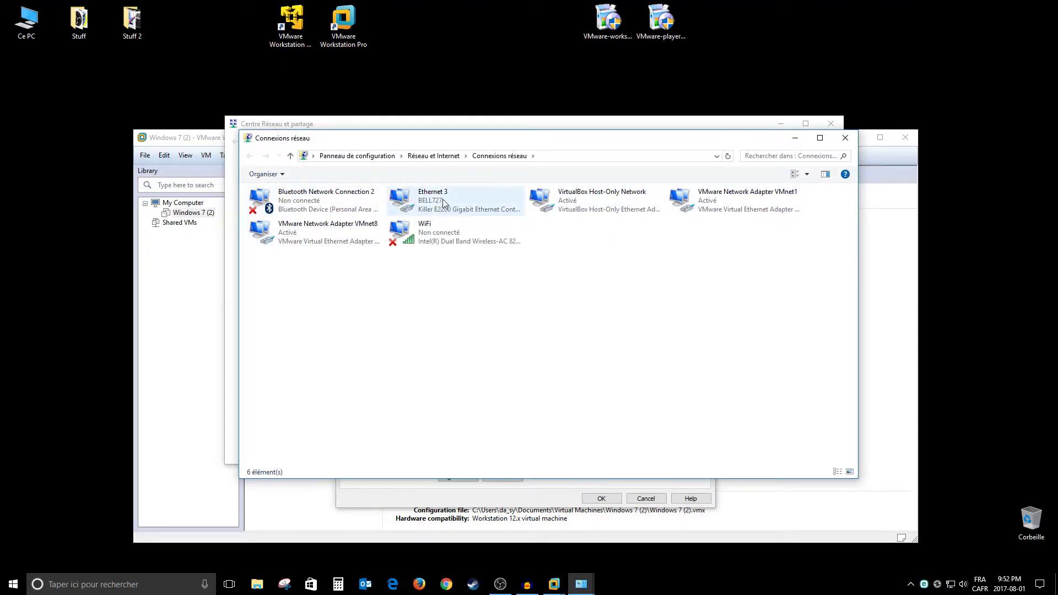
click(472, 207)
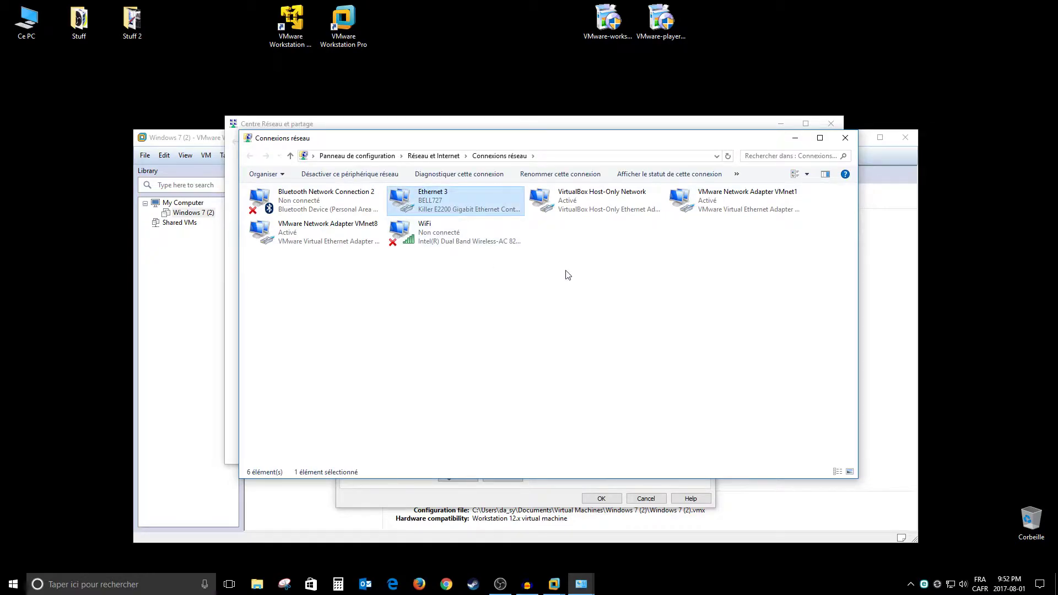
click(594, 204)
click(470, 238)
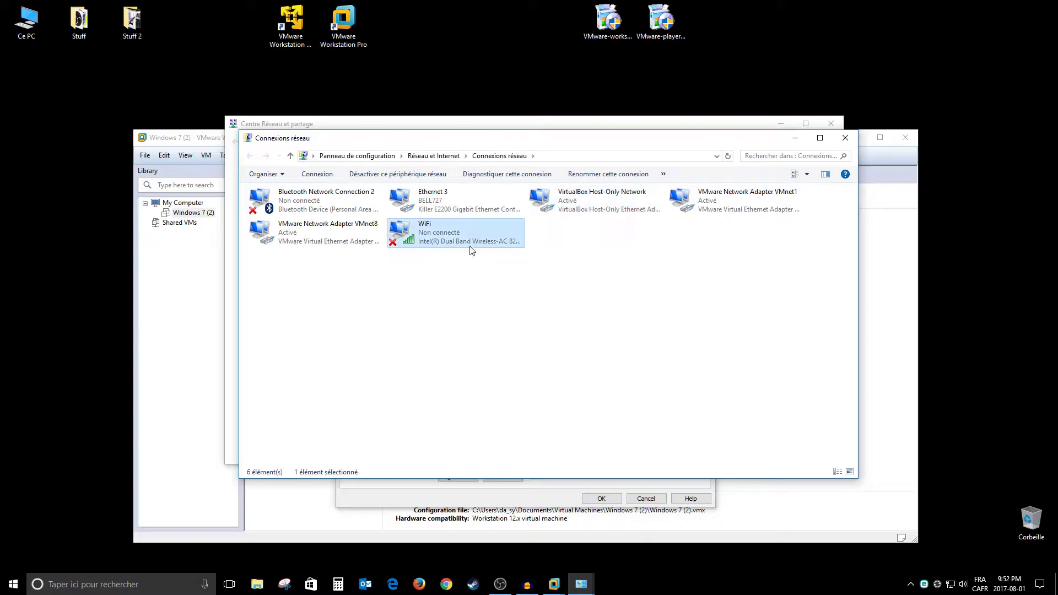
click(846, 139)
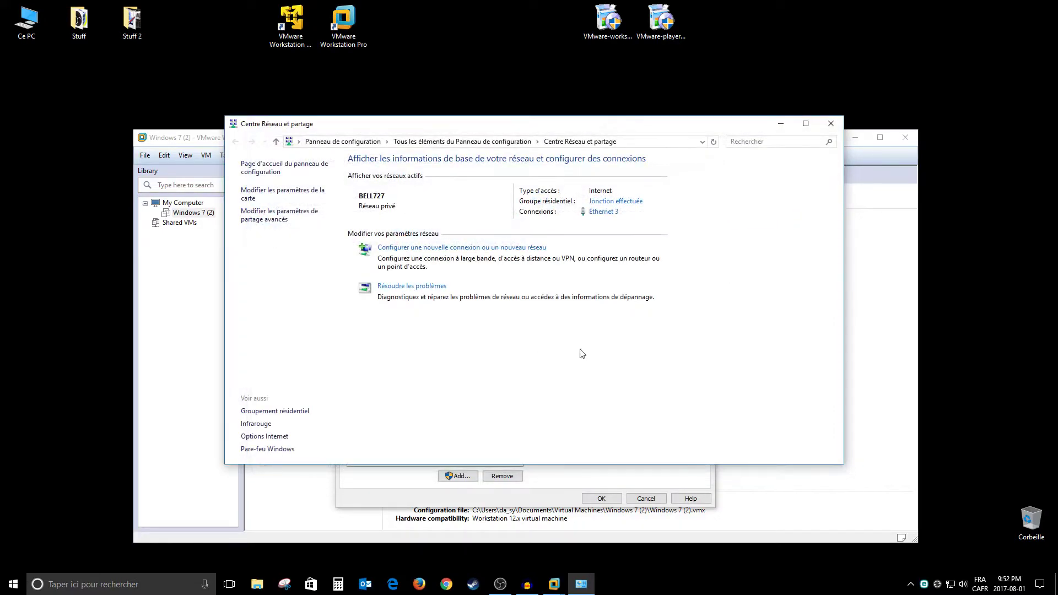
click(831, 124)
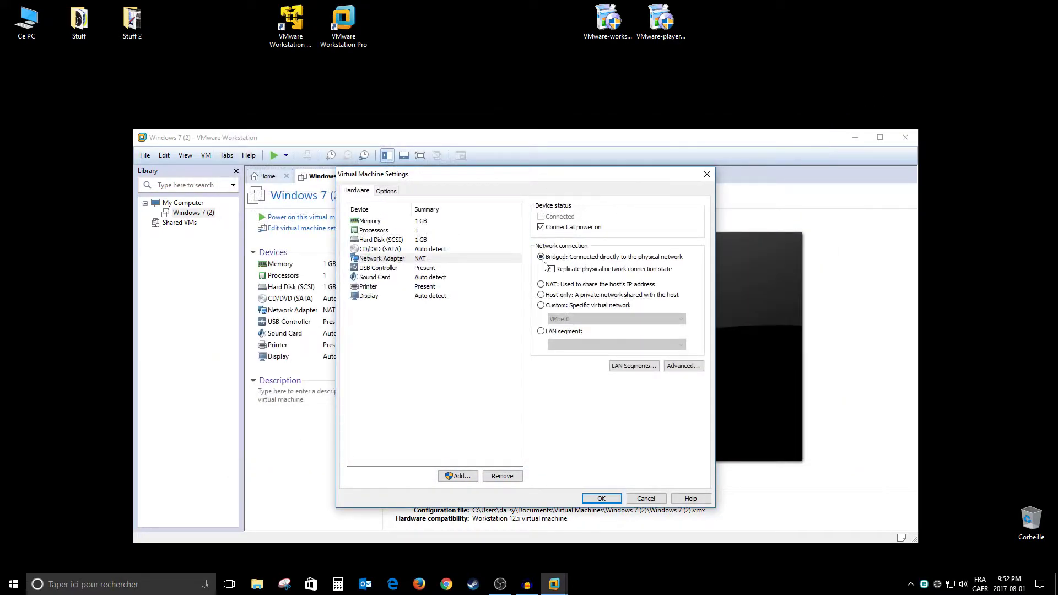
Save the Windows 7 (2) virtual machine's settings with its network adapter set to Bridged, and close VMware Workstation
drag(534, 176, 533, 165)
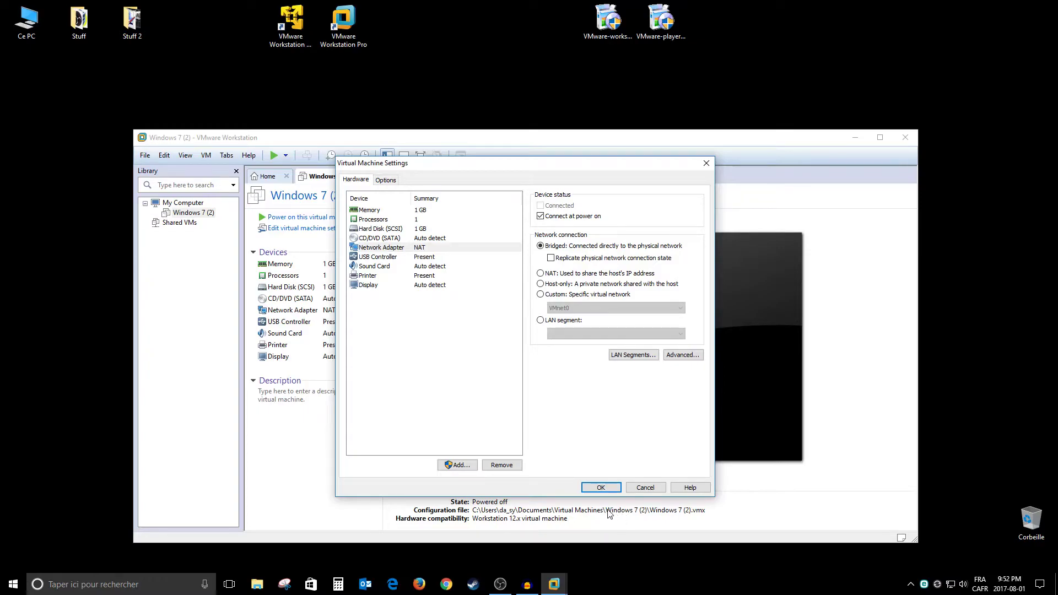
click(601, 487)
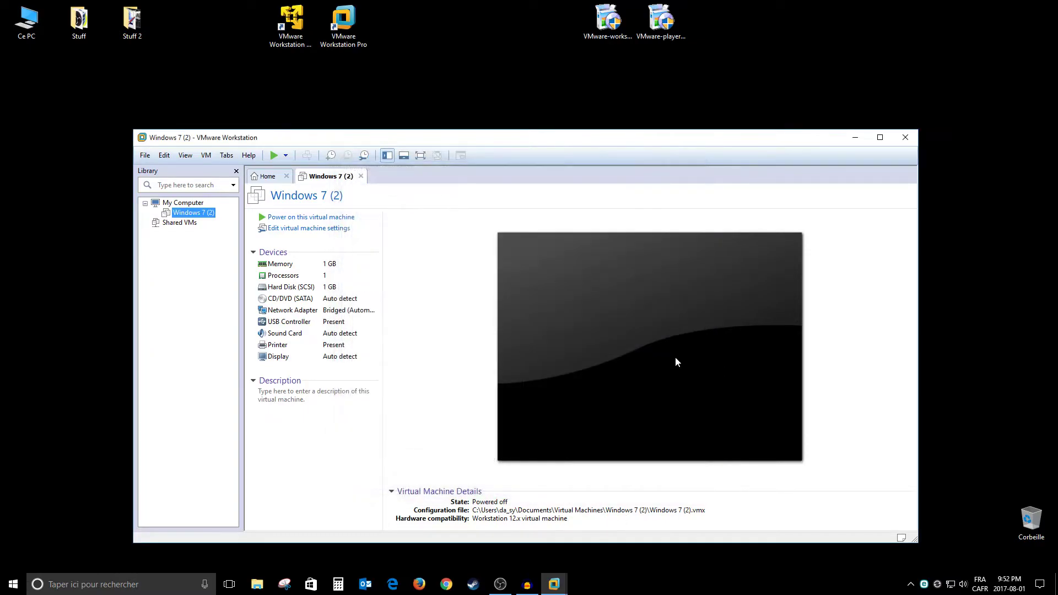
click(907, 137)
Browse in File Explorer to the VMware Workstation folder under C:\Fichiers de programme (x86)\VMware
key(super+e)
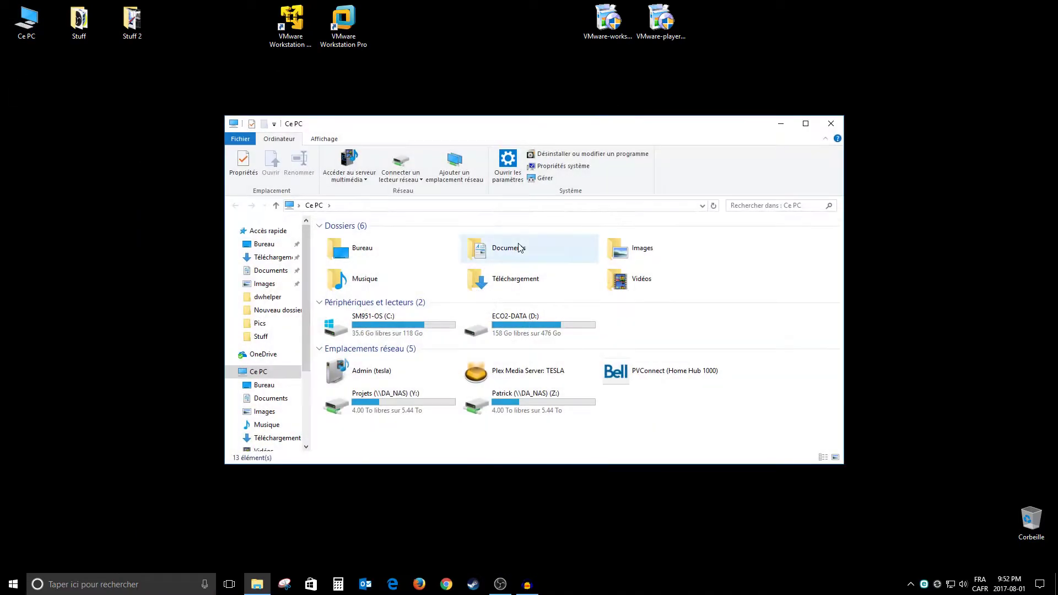
double_click(441, 337)
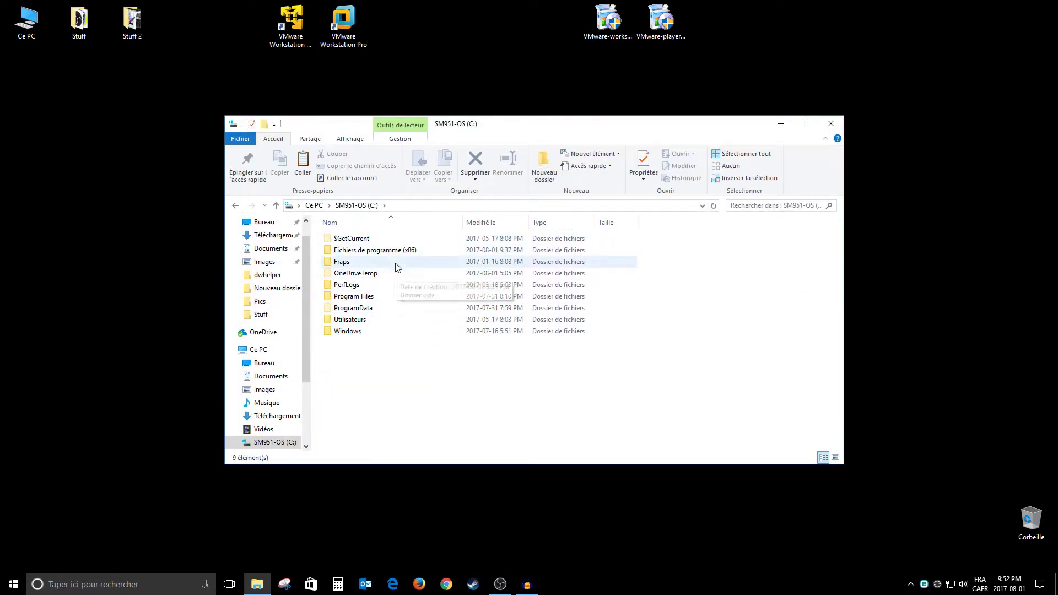
click(373, 255)
double_click(374, 252)
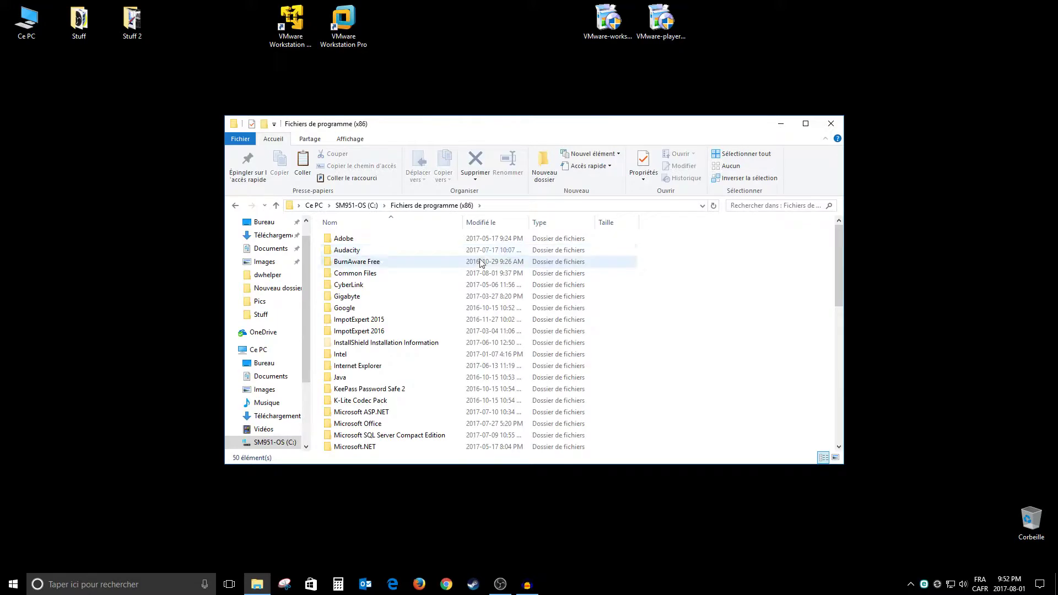
scroll(424, 313, down, 8)
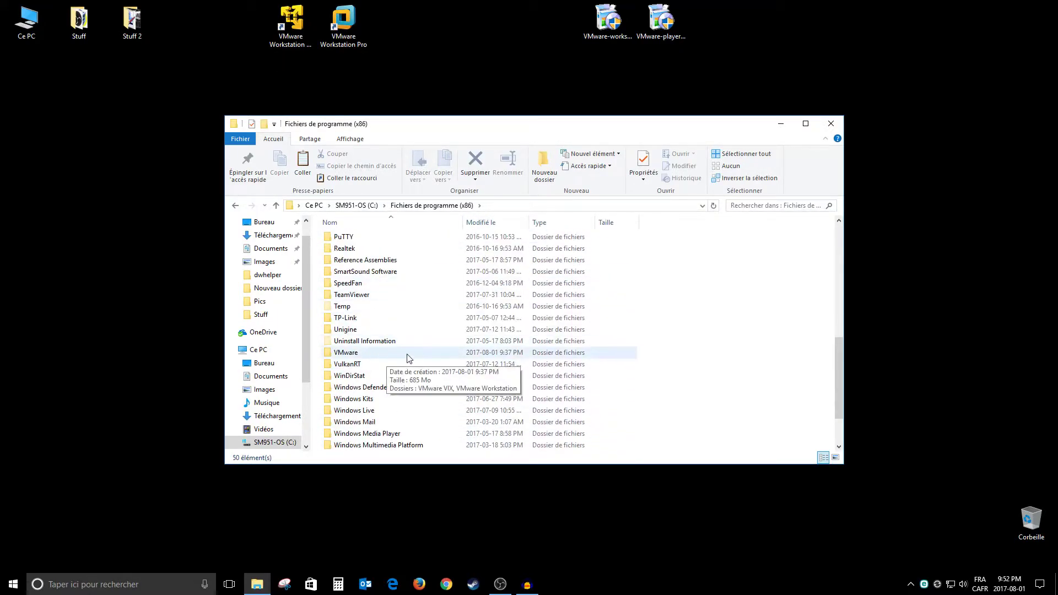
scroll(408, 356, up, 3)
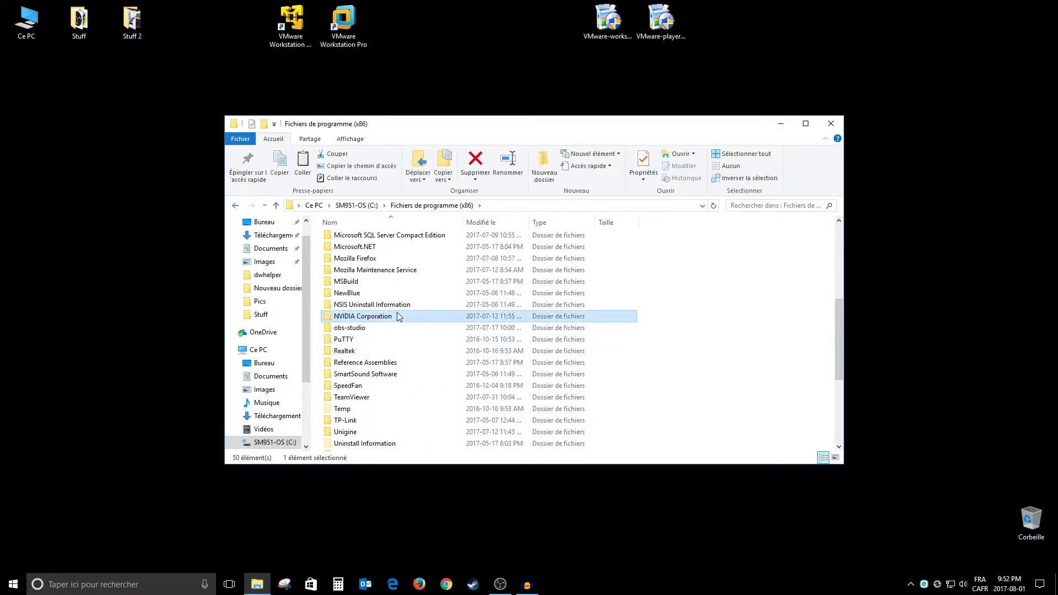
scroll(397, 313, down, 3)
double_click(372, 296)
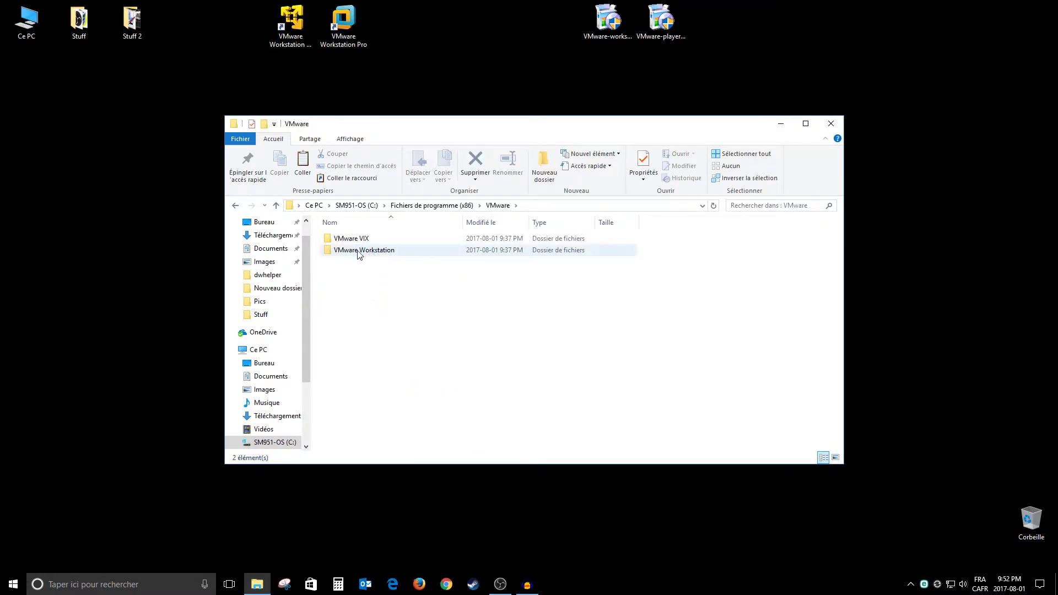
click(358, 251)
double_click(359, 252)
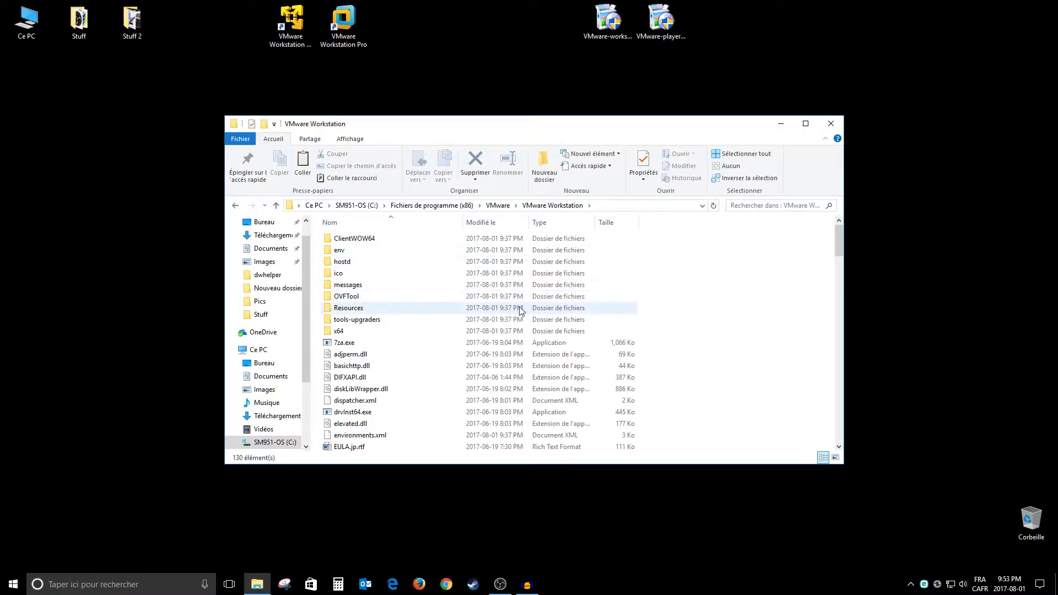
Run vmnetcfg.exe from the VMware Workstation folder as administrator to launch the Virtual Network Editor
scroll(466, 289, down, 20)
scroll(466, 289, down, 10)
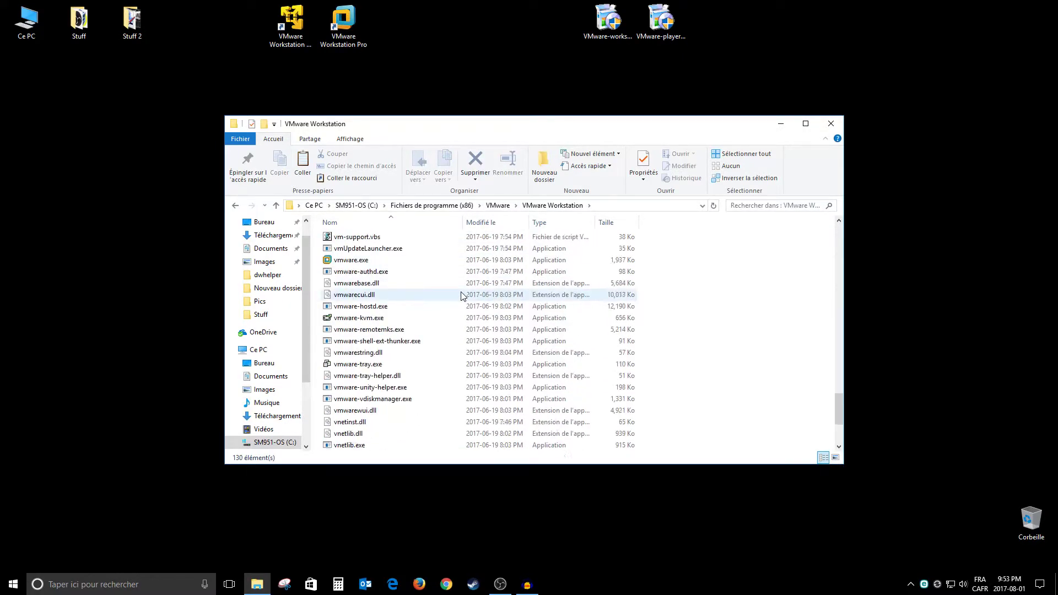
scroll(381, 349, up, 10)
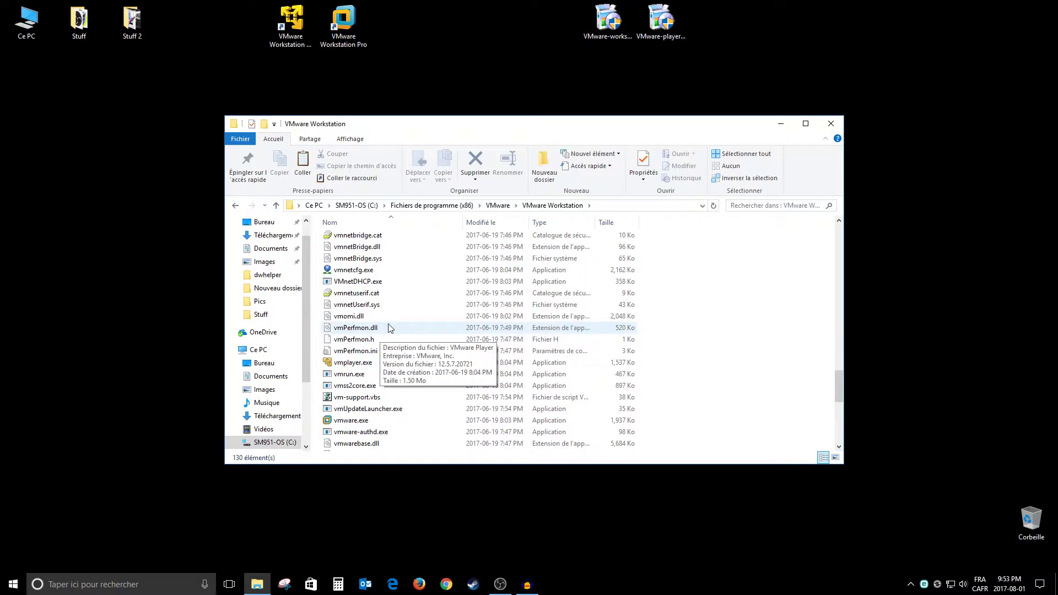
scroll(374, 309, up, 1)
click(351, 270)
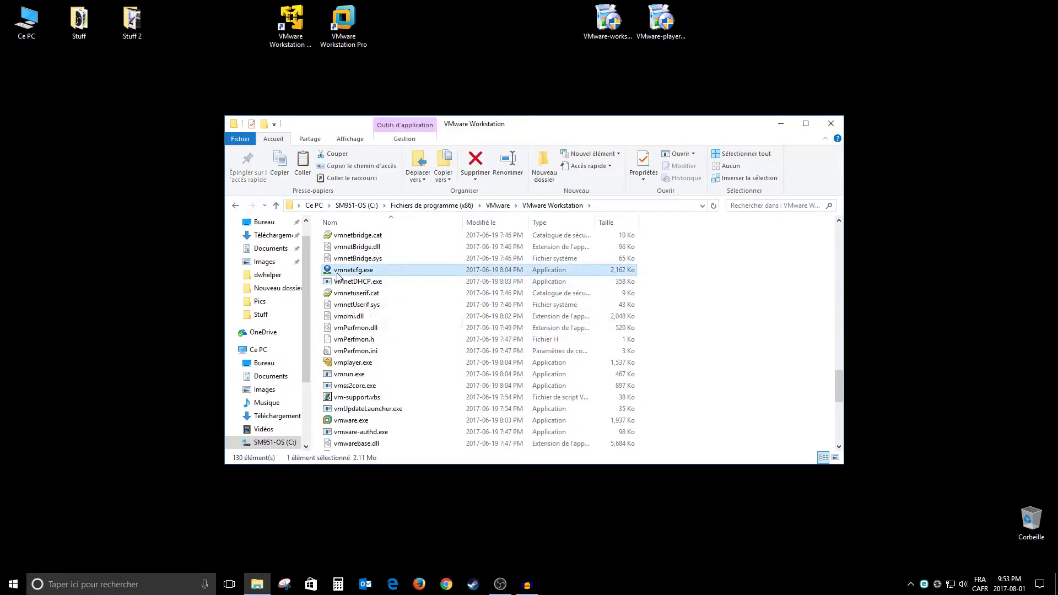
right_click(373, 271)
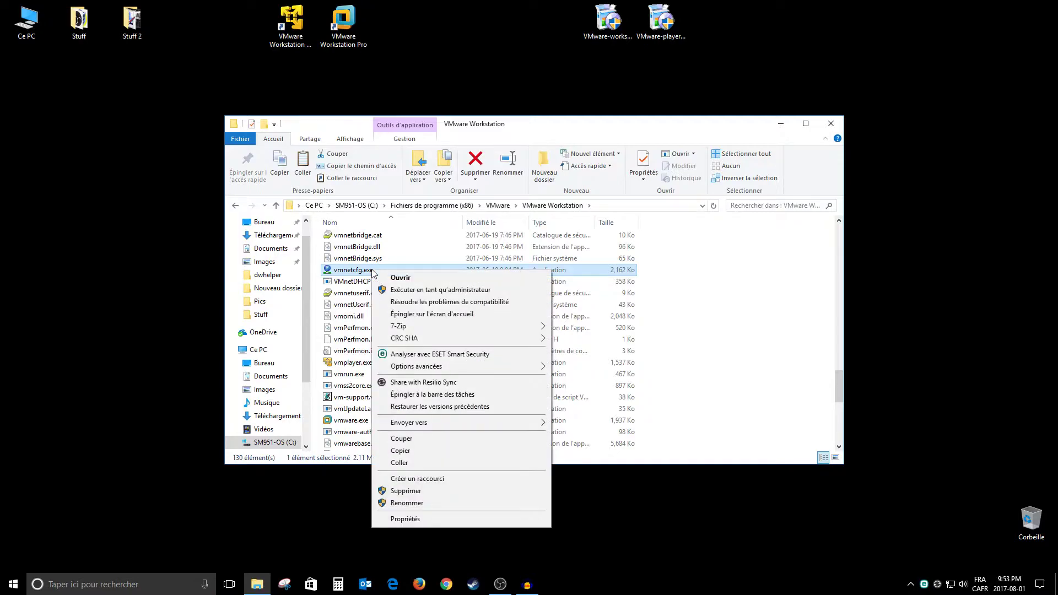
click(453, 292)
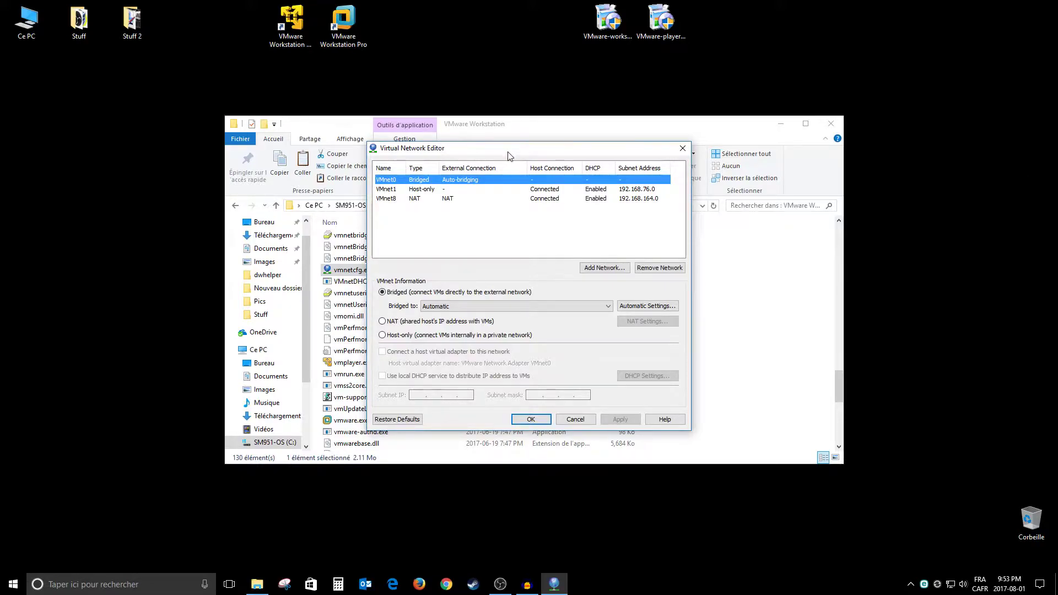
Bridge VMnet0 to the Killer E2200 Gigabit Ethernet Controller, apply and accept the change, and close the VMware Workstation folder
drag(507, 152, 501, 134)
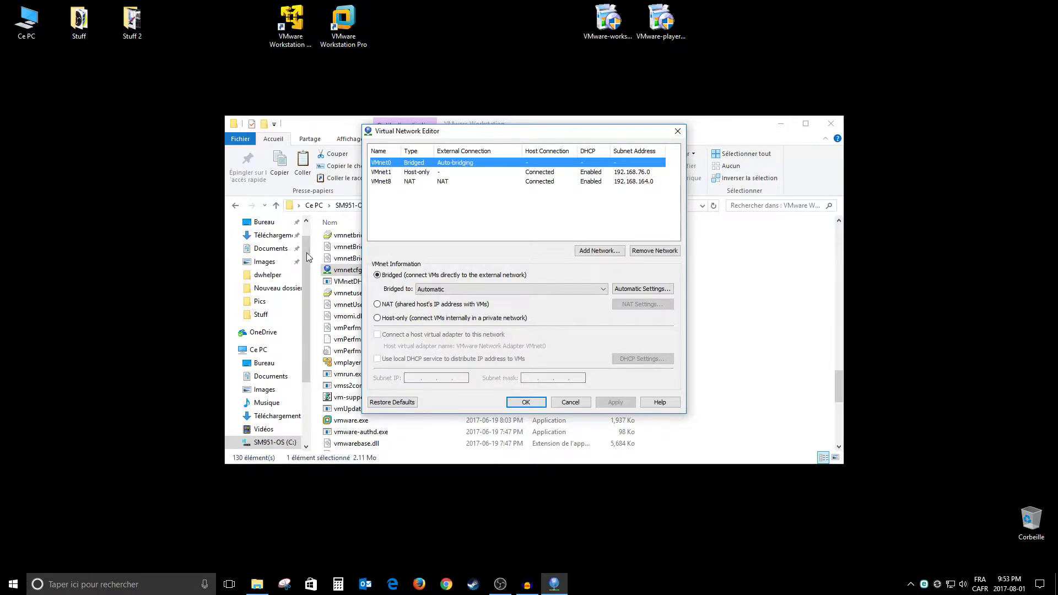
click(436, 290)
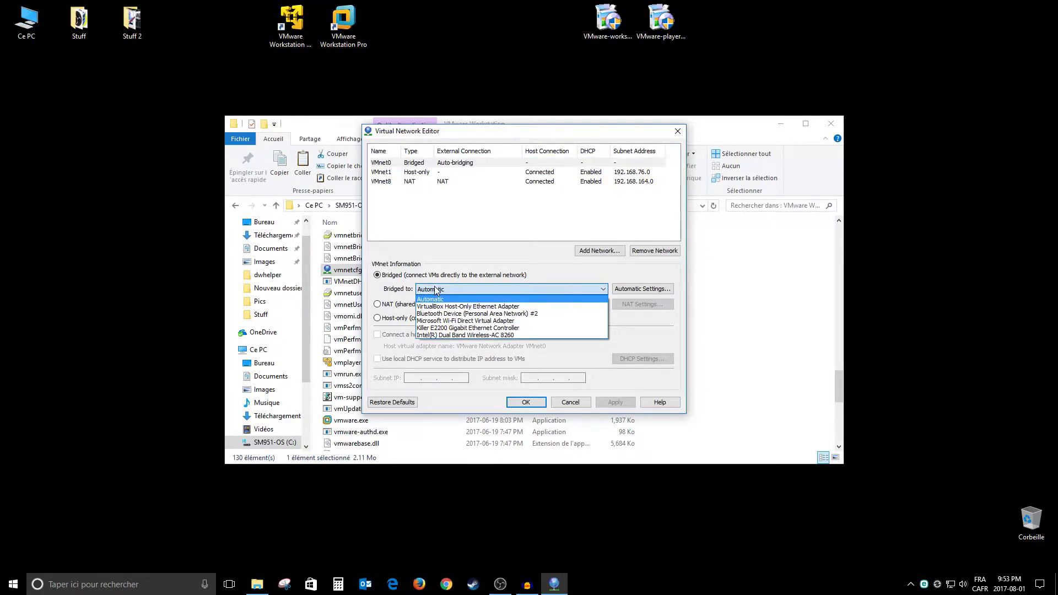
click(458, 292)
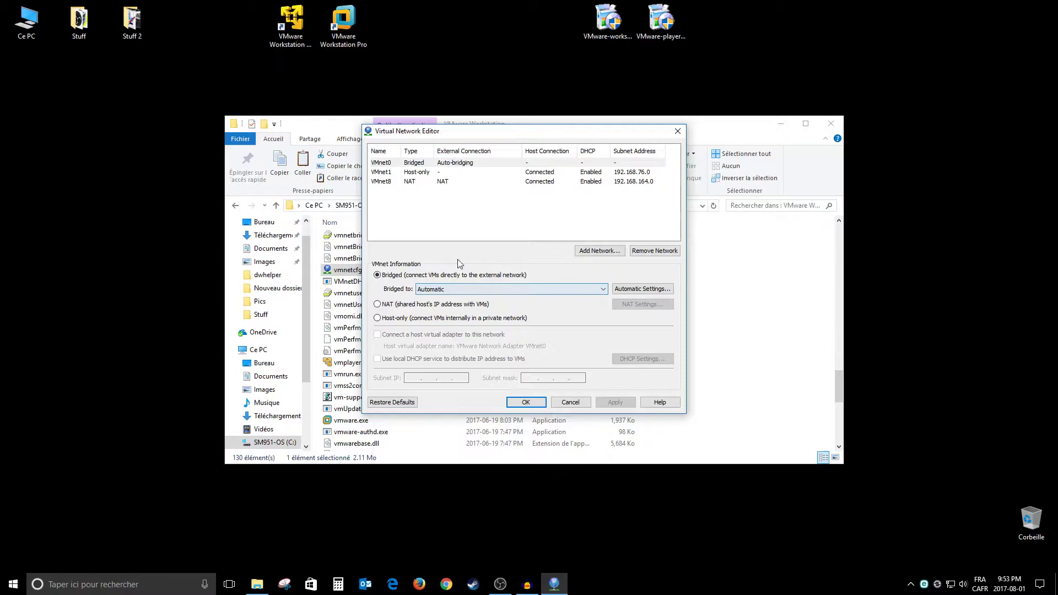
click(441, 289)
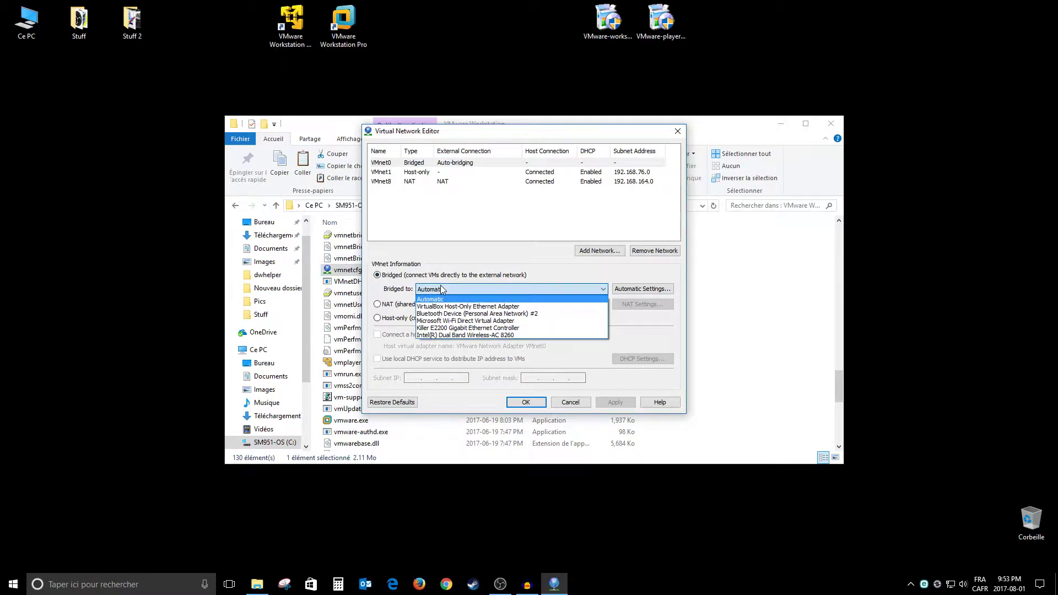
click(456, 329)
click(613, 403)
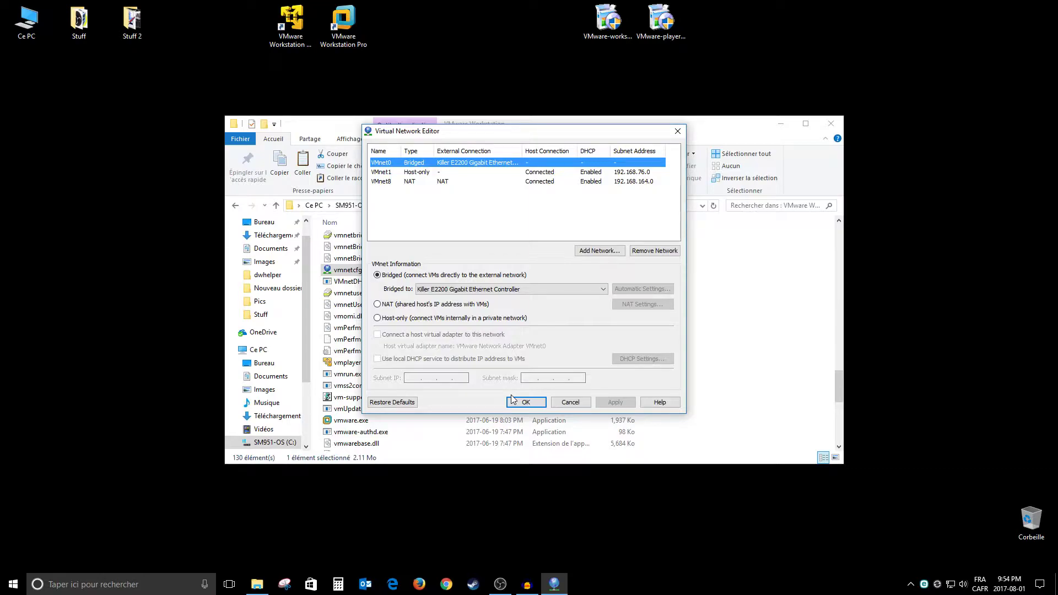
click(512, 401)
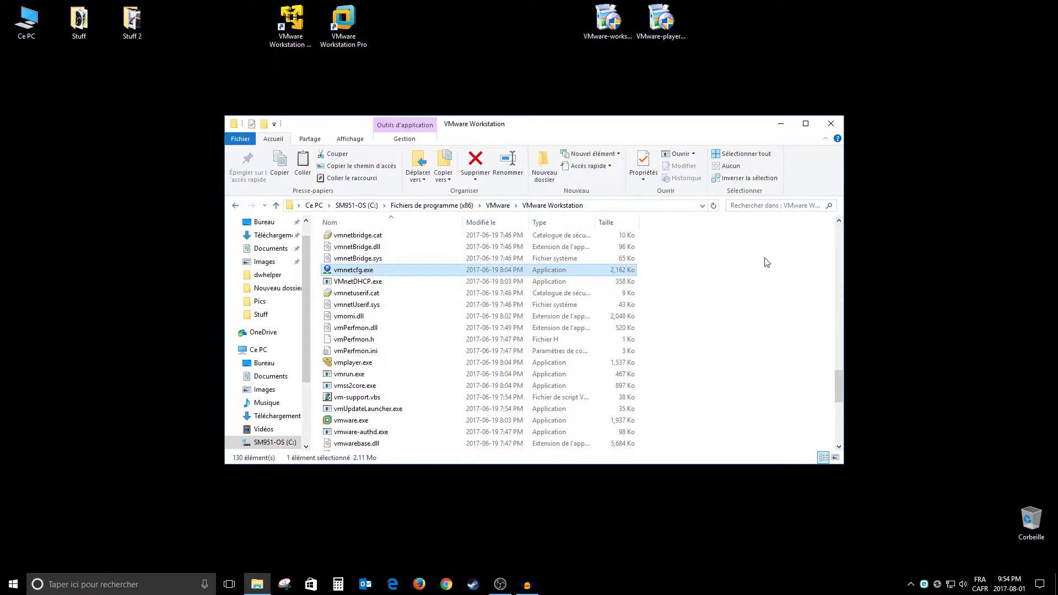
click(831, 125)
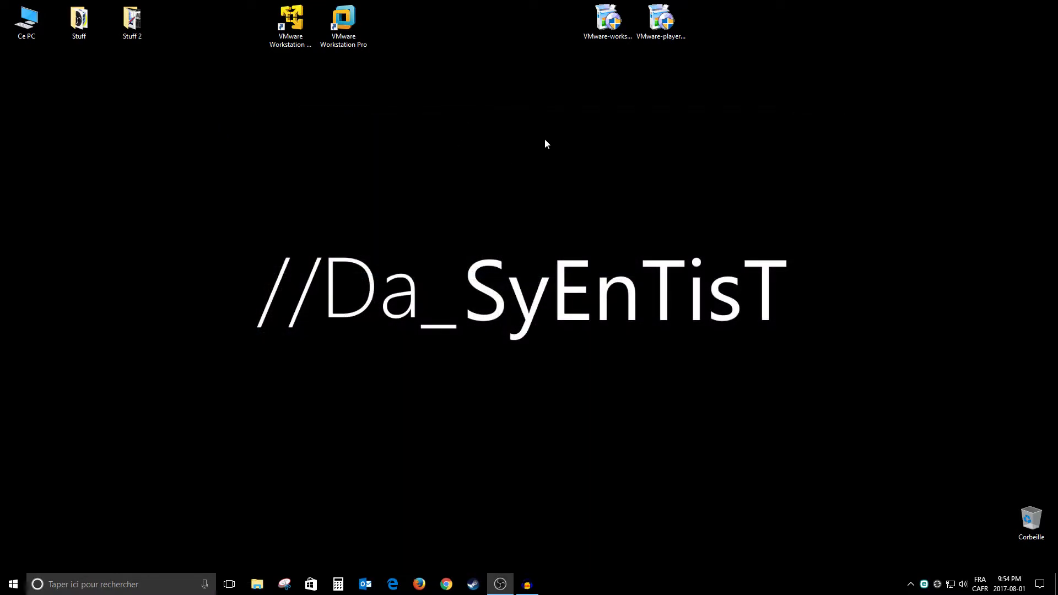
Move the VMware-player-12.5.7-5813279.exe installer away from the other installer to an empty area of the desktop
click(661, 22)
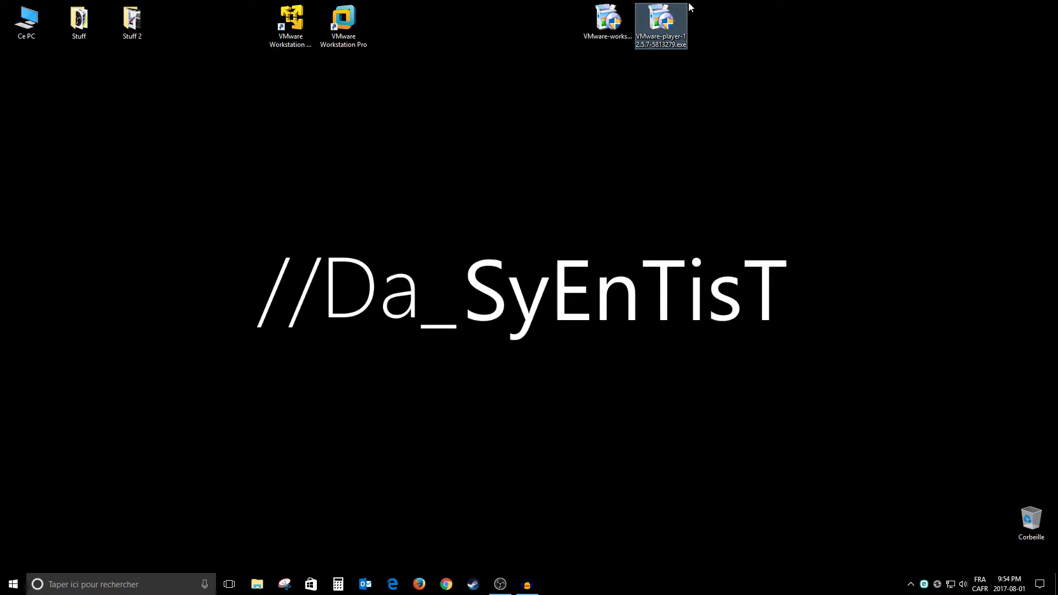
drag(674, 31, 462, 90)
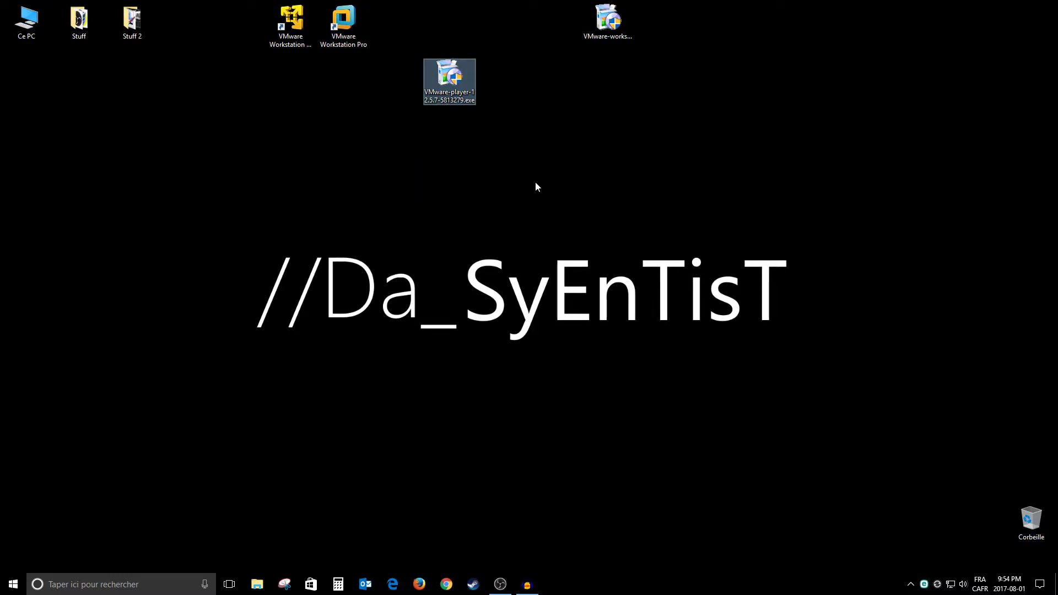
click(527, 202)
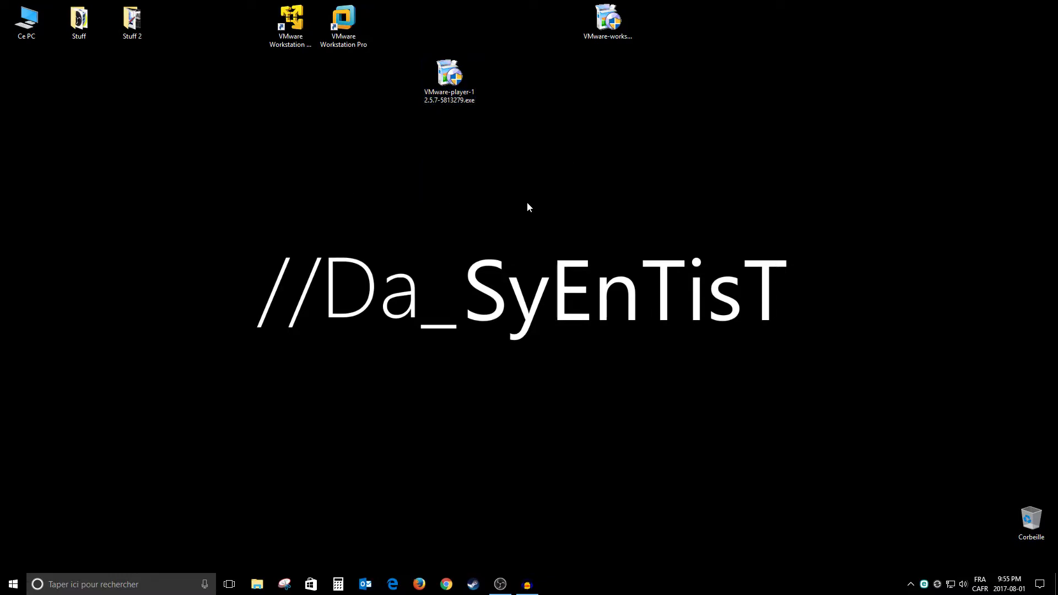
Start a command prompt with cmd and change to the desktop folder
key(super+r)
text(cmd)
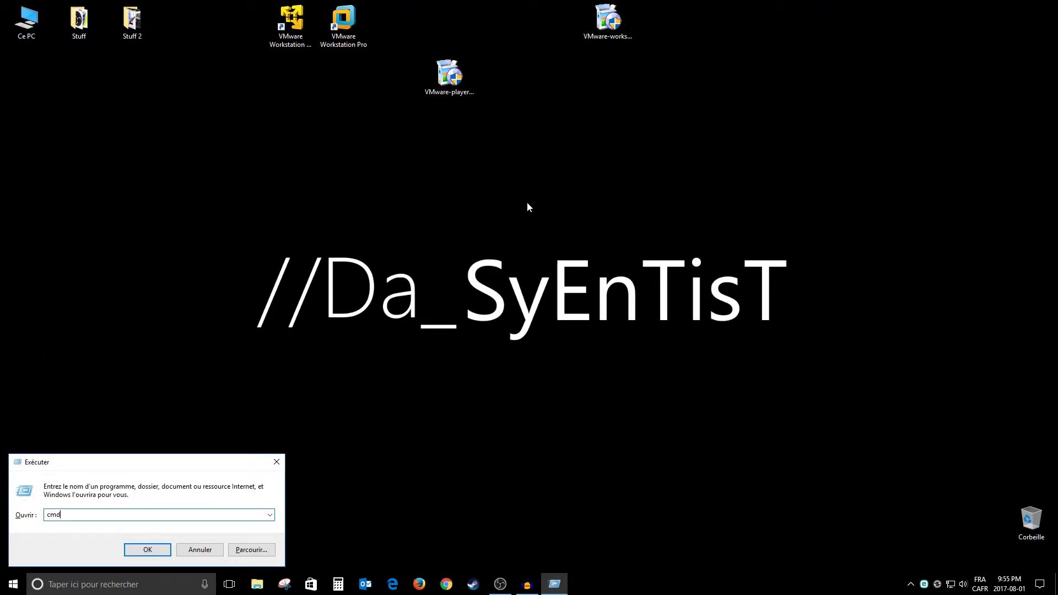
key(Return)
text(cd desktop)
key(Return)
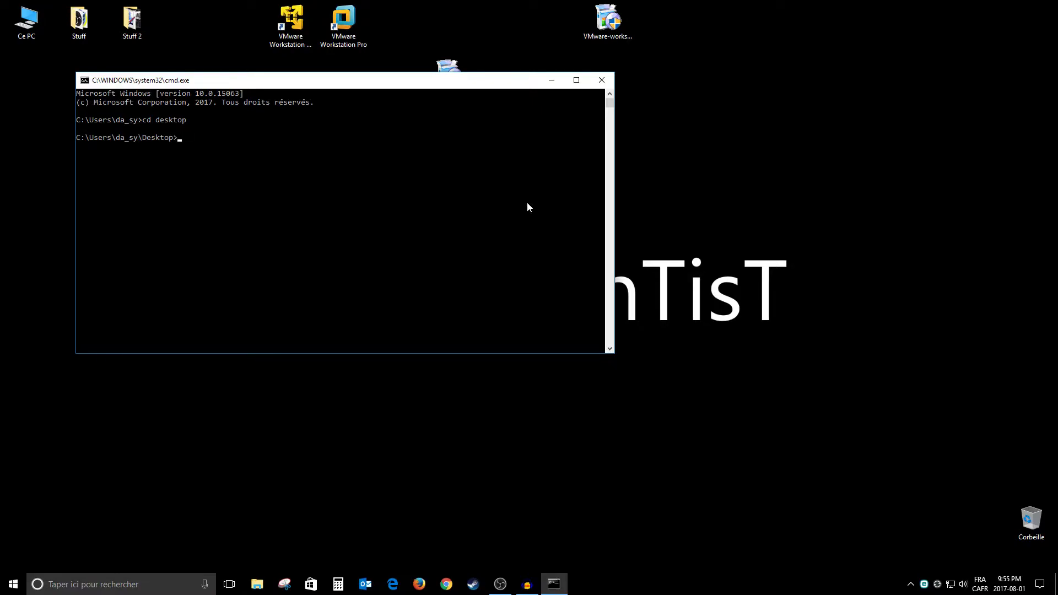
Extract the VMware Player installer by running VMware-player-12.5.7-5813279.exe /x .\temp, and move the command window clear of the installer icon
text(vmw)
key(Tab)
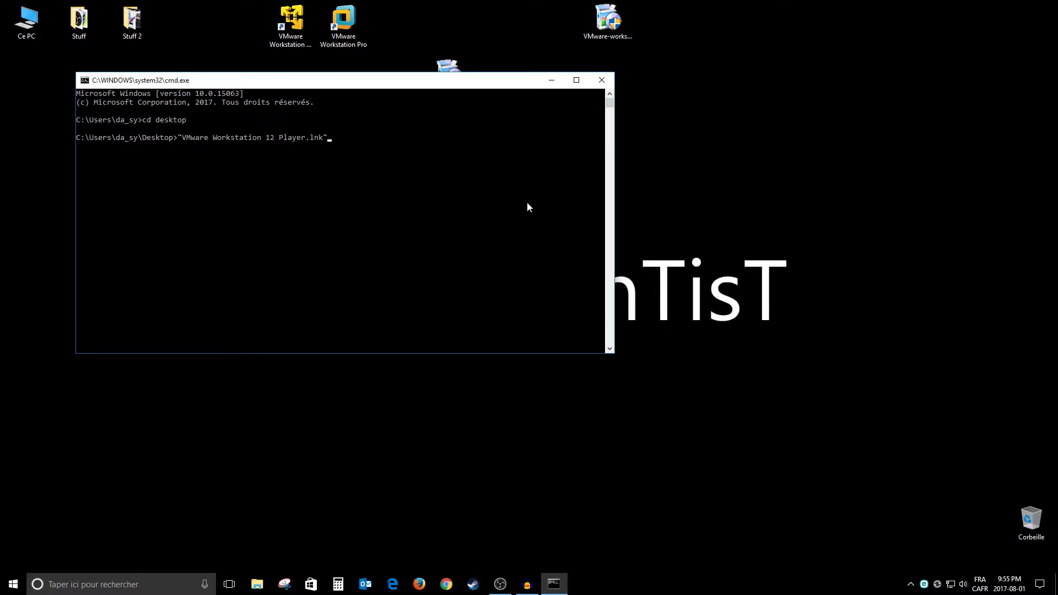
key(Tab)
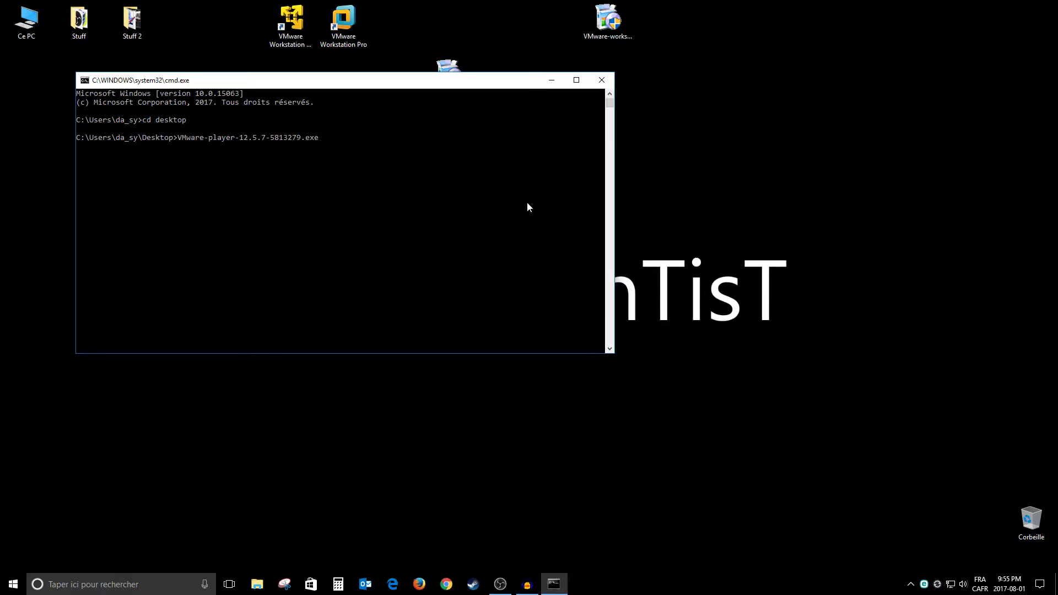
key(BackSpace)
text(/x .\temp)
key(Return)
drag(435, 84, 553, 163)
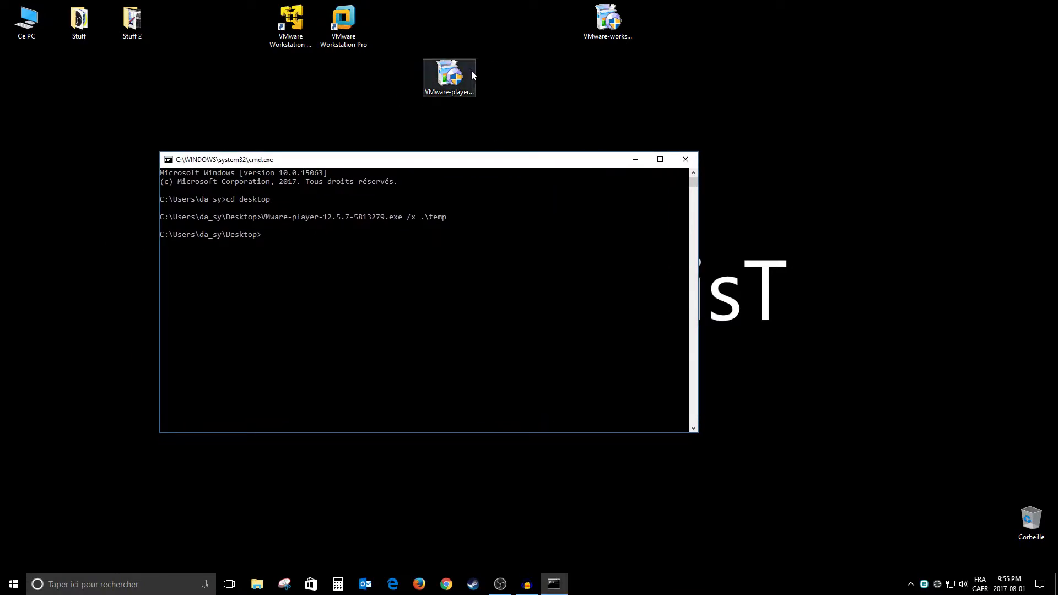
Close the command prompt and move the VMware Player installer beside the VMware Workstation installer on the desktop
click(685, 159)
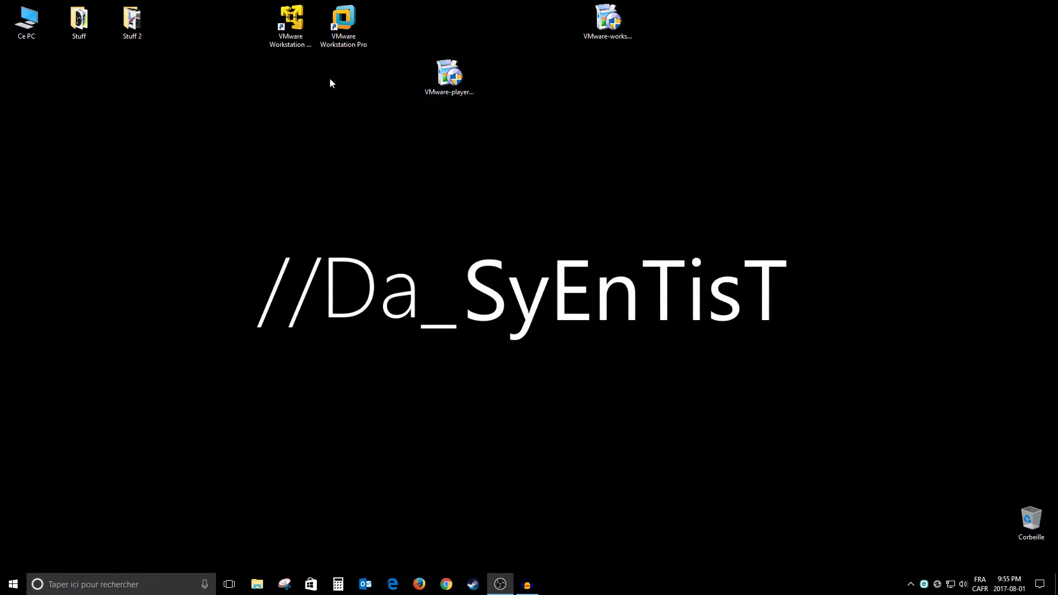
drag(434, 81, 540, 30)
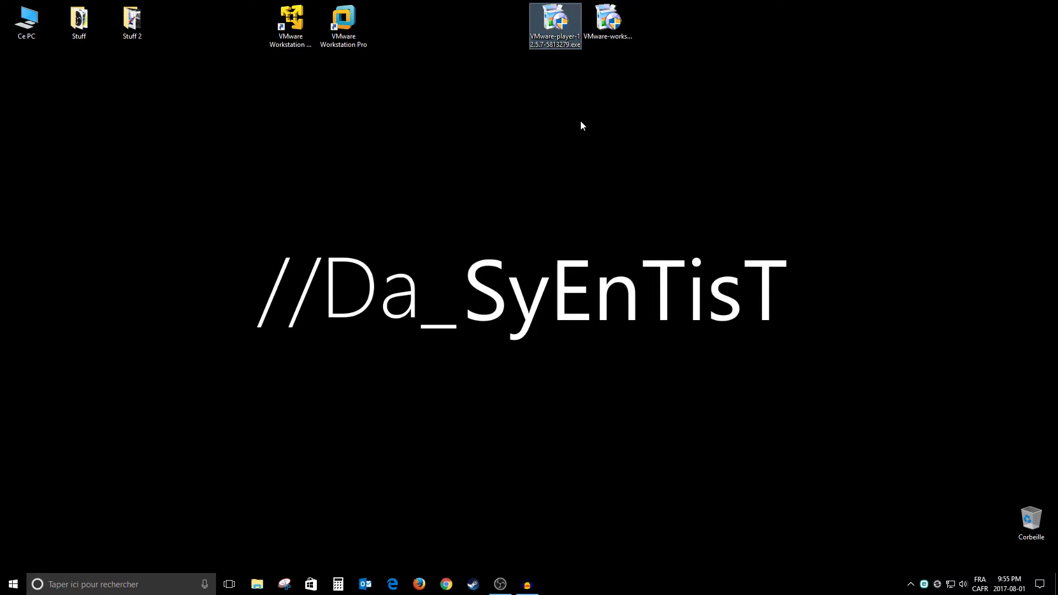
click(554, 147)
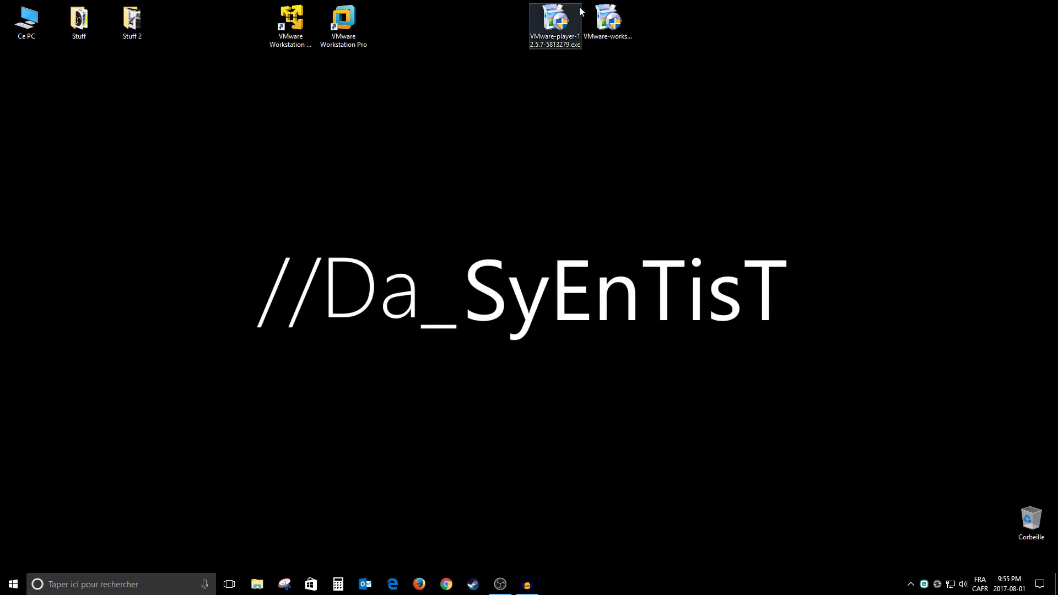
click(609, 22)
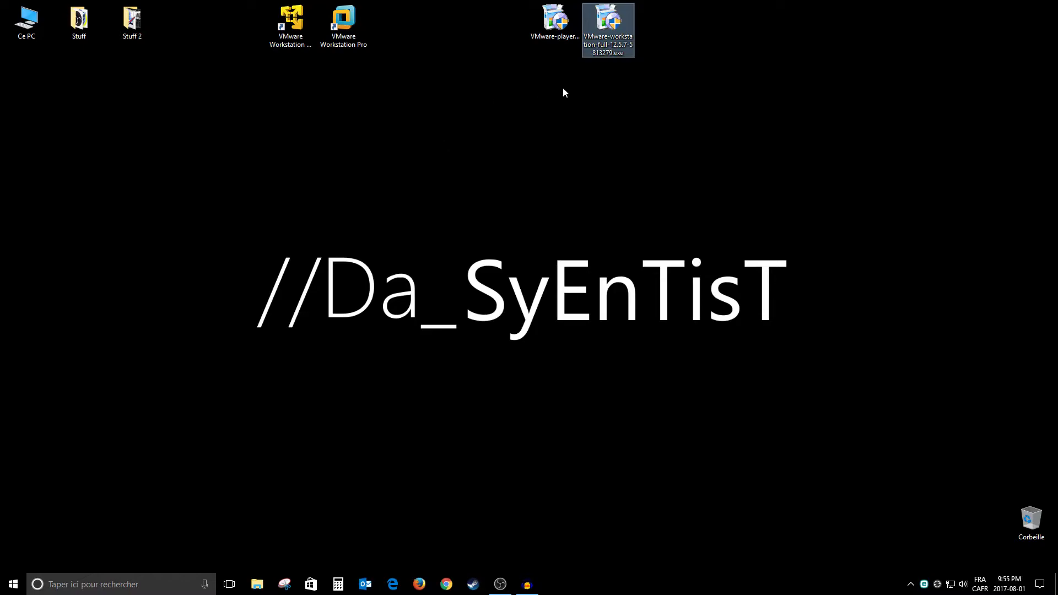
click(556, 145)
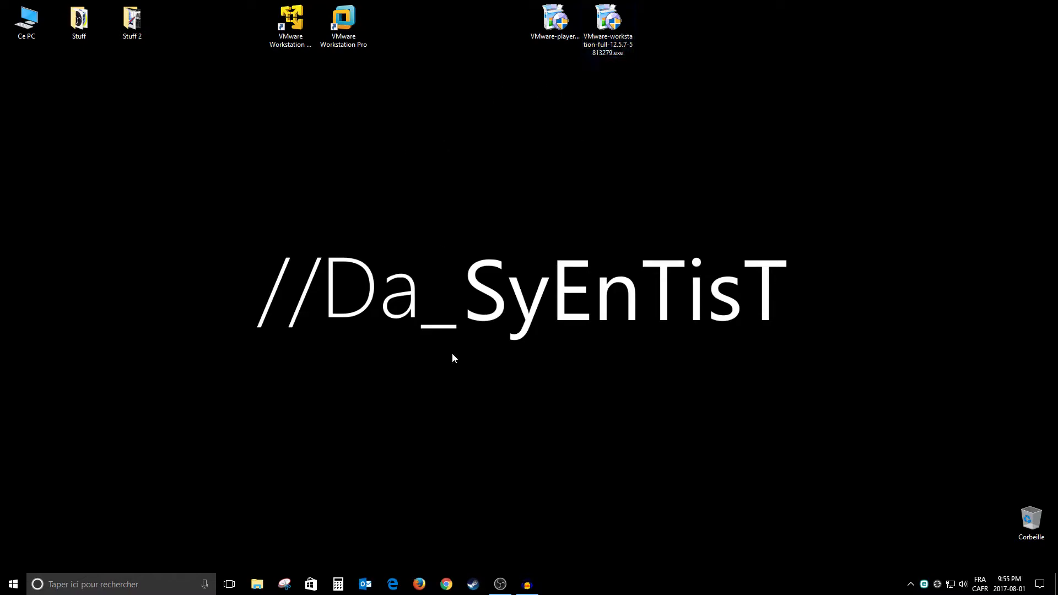
Switch to Chrome, search Google for "vmware" and open the official VMware website
click(447, 585)
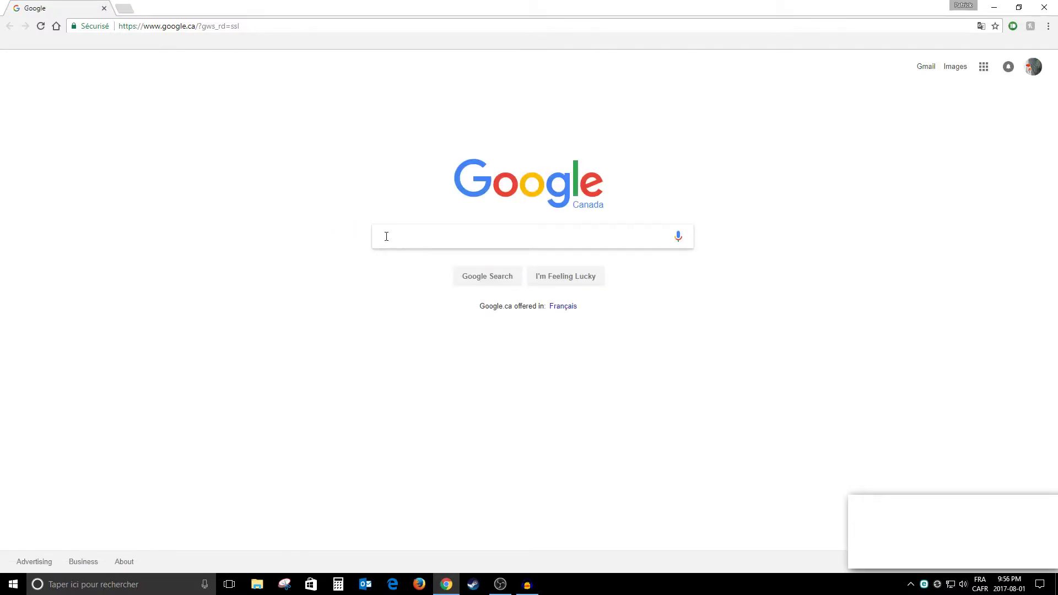
click(413, 241)
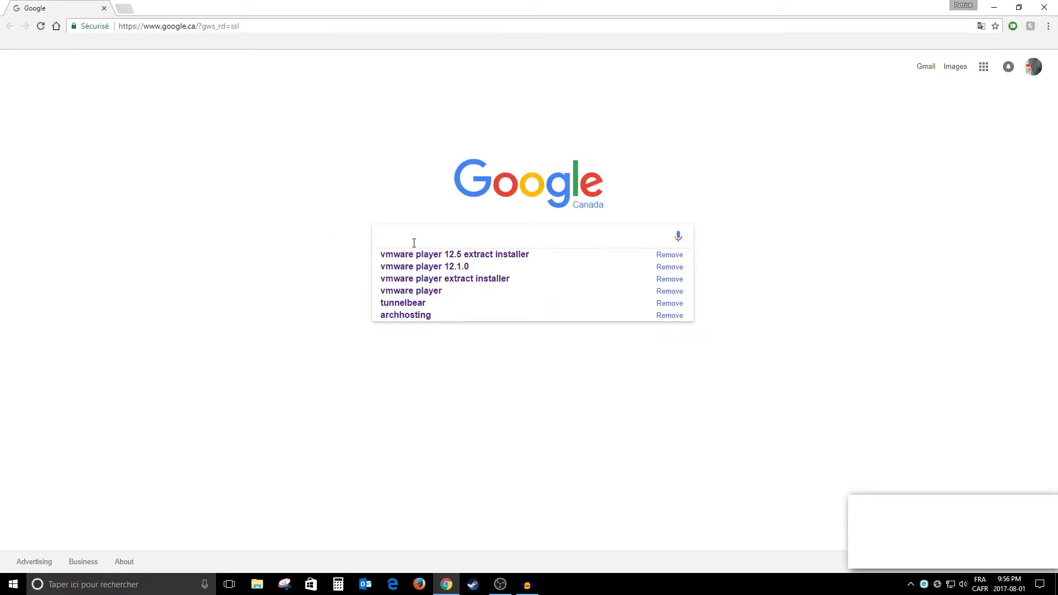
text(vmware)
key(Return)
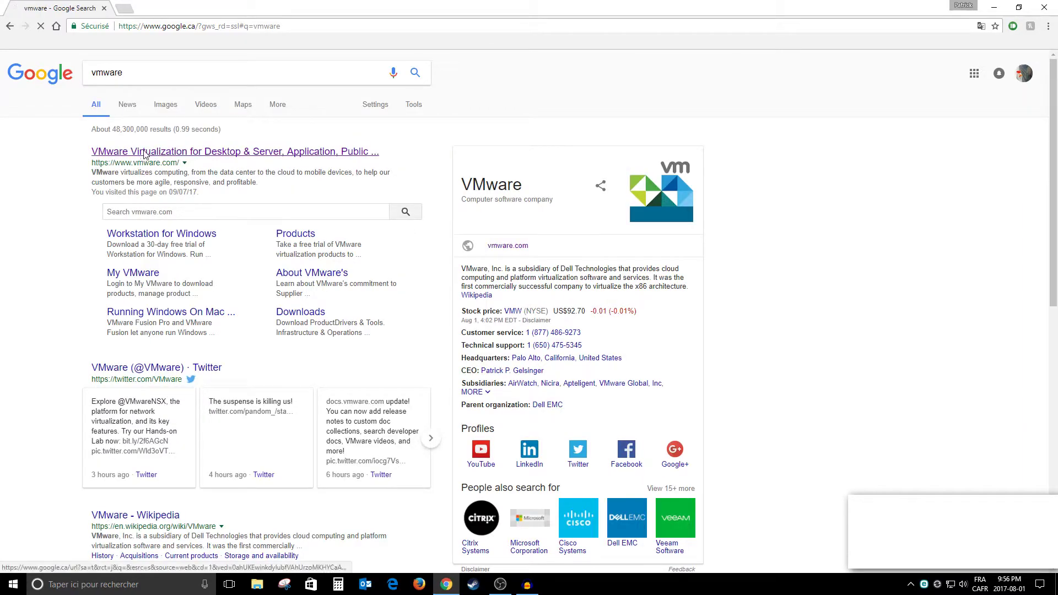
click(144, 155)
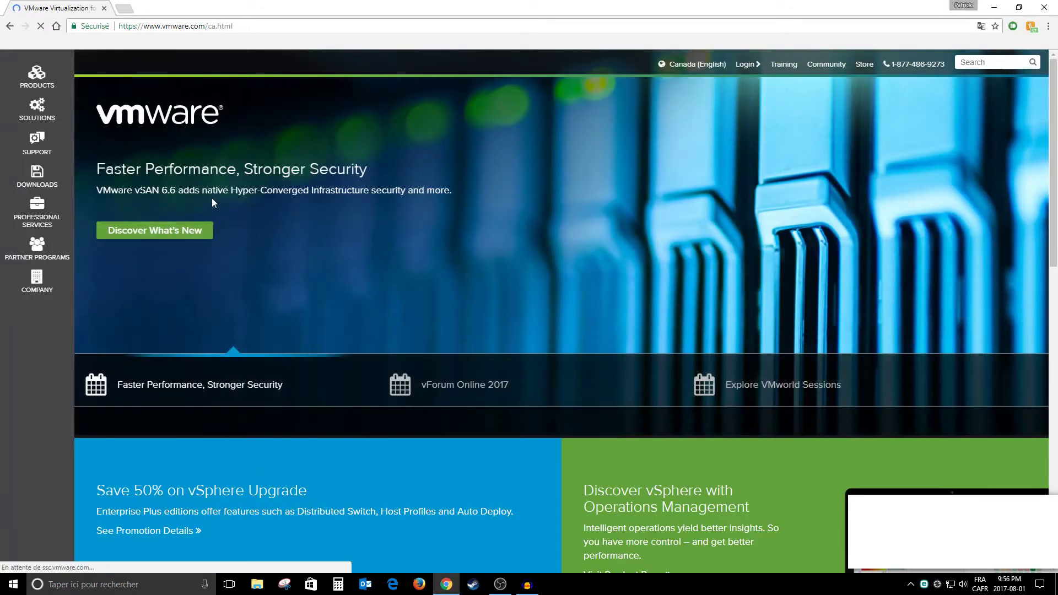
View the Workstation Pro product download page on the VMware site, and close the browser
click(47, 188)
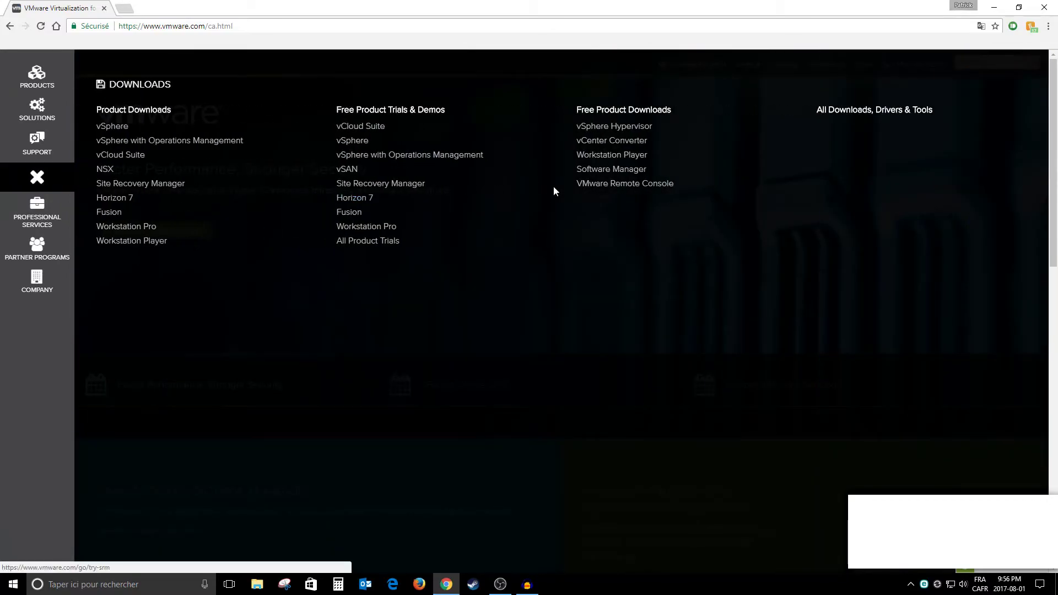
click(123, 228)
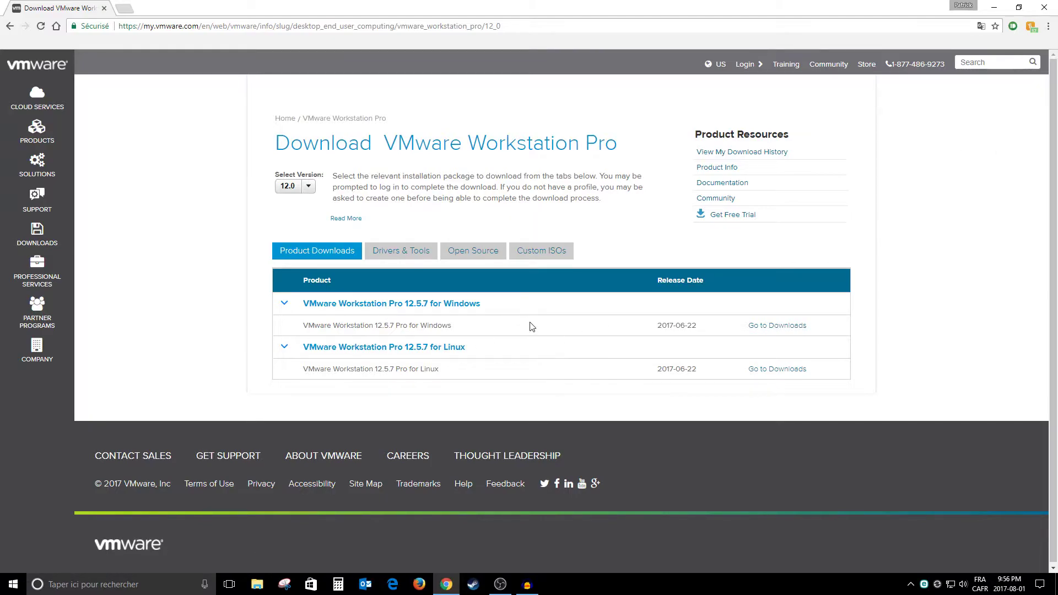
click(1044, 7)
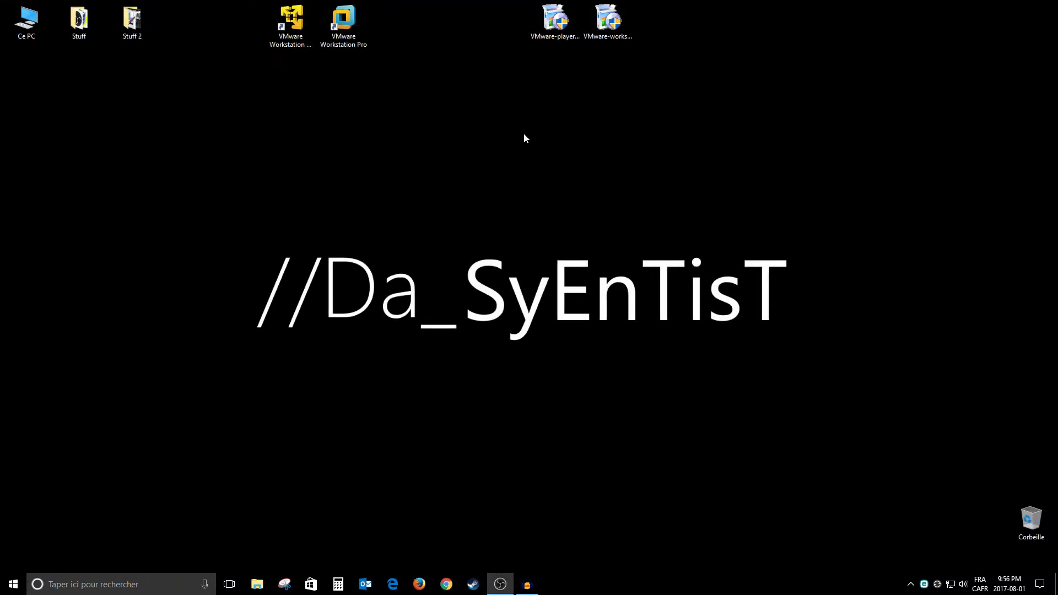
Install VMware Workstation Pro from VMware-workstation-full-12.5.7-5813279.exe and finish the setup wizard without entering a license key
double_click(608, 21)
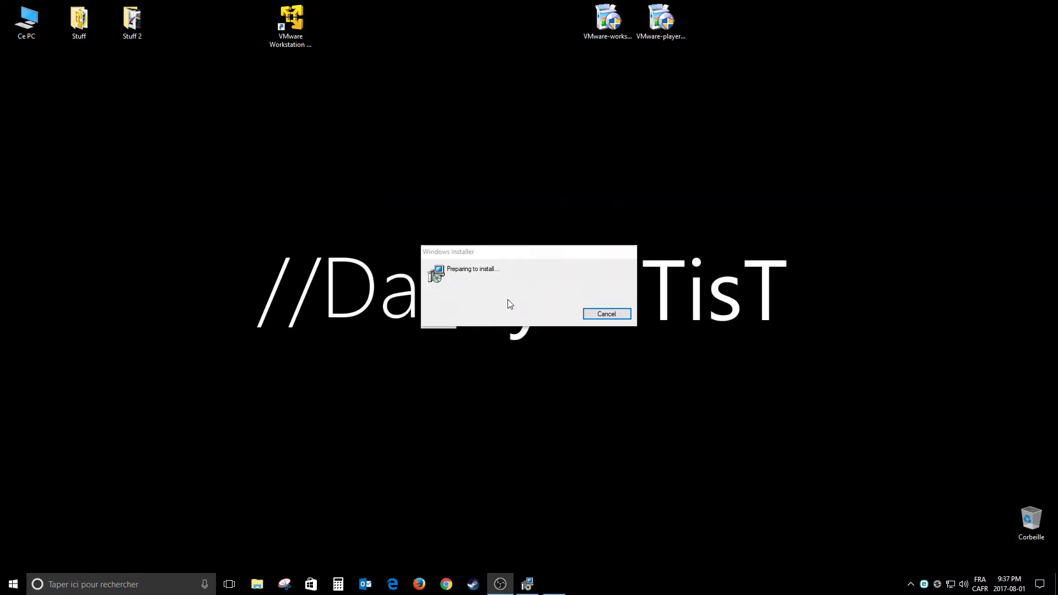
click(586, 378)
click(453, 352)
click(586, 378)
click(586, 378)
click(428, 255)
click(587, 378)
click(587, 378)
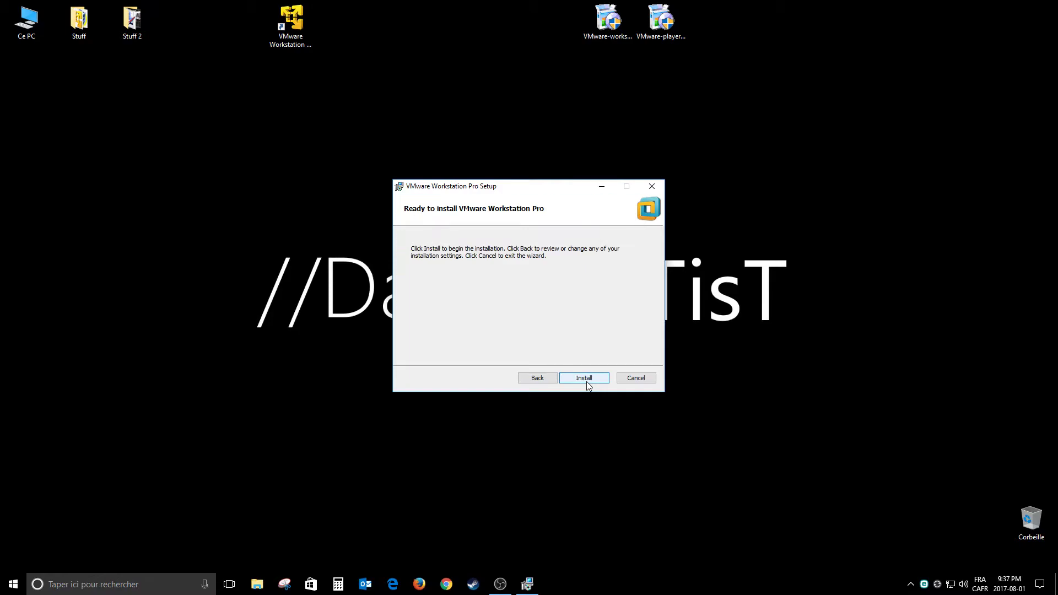
click(587, 378)
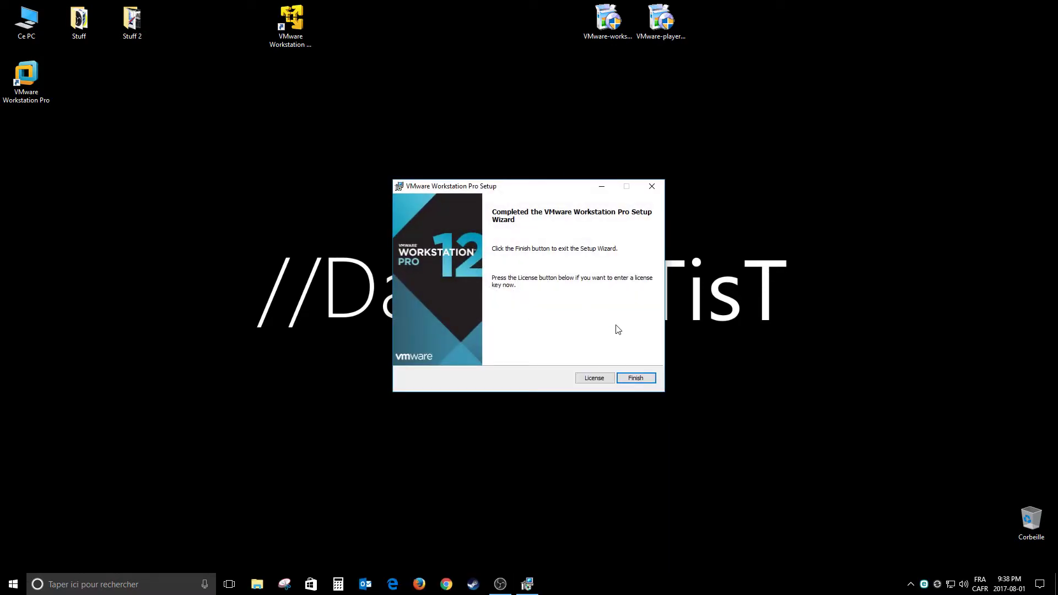
click(638, 377)
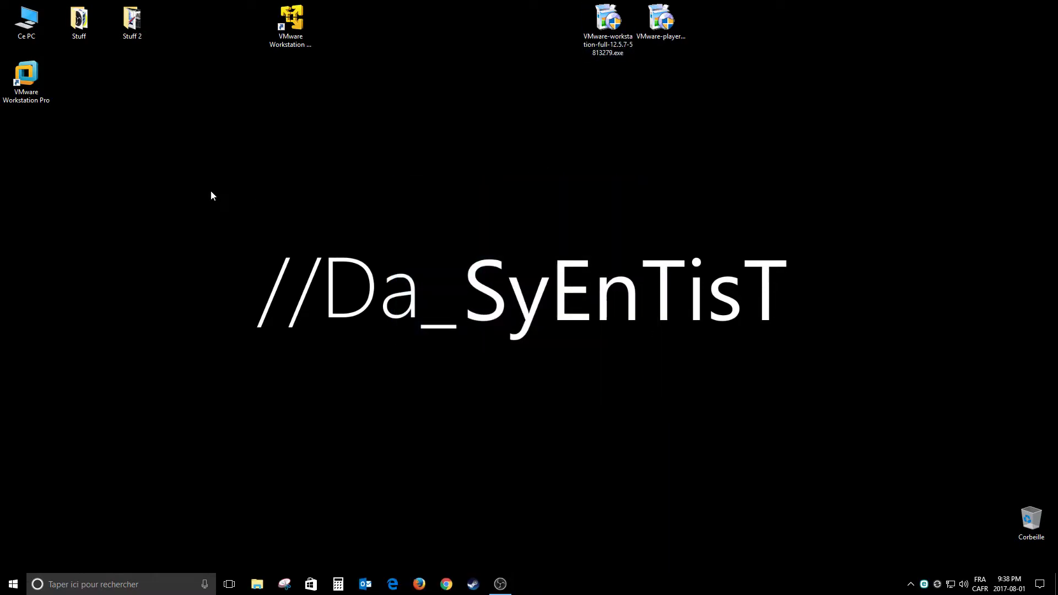
Place the VMware Workstation Pro shortcut beside the Player shortcut, and try to launch Player, declining to delete its shortcut
drag(26, 77, 345, 22)
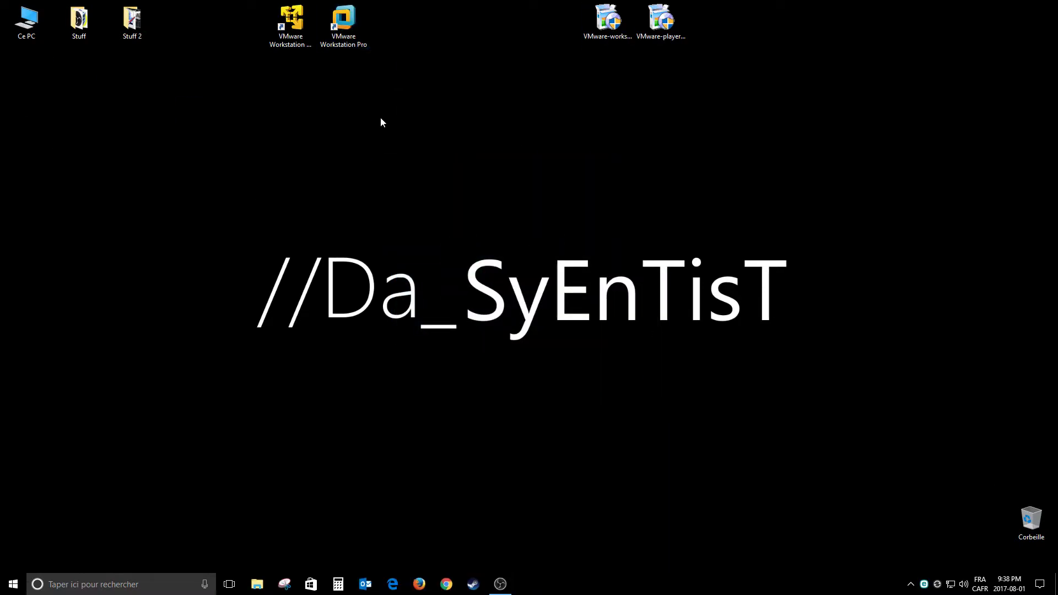
double_click(297, 23)
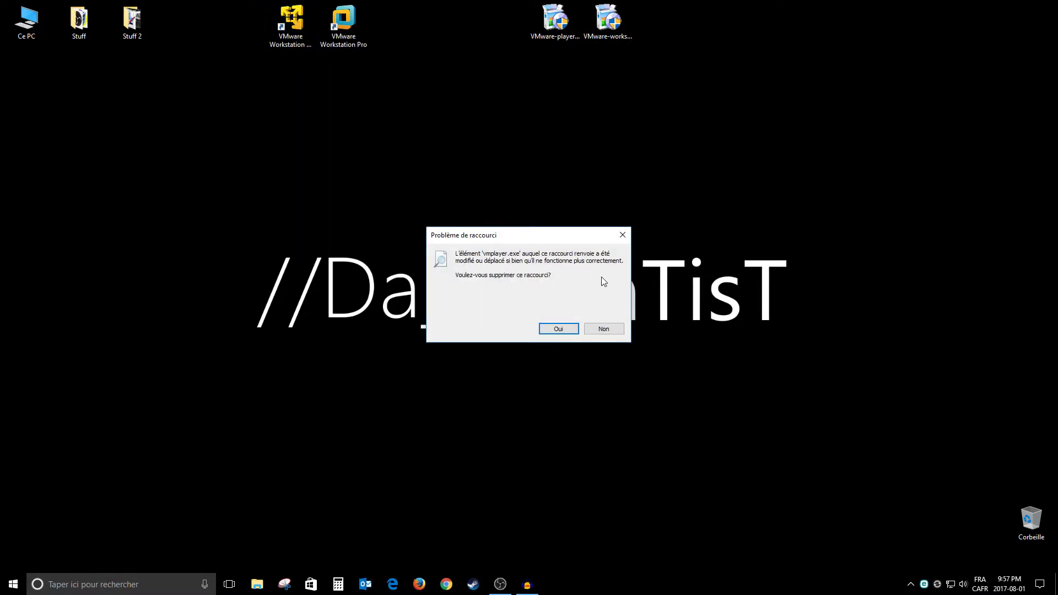
click(606, 330)
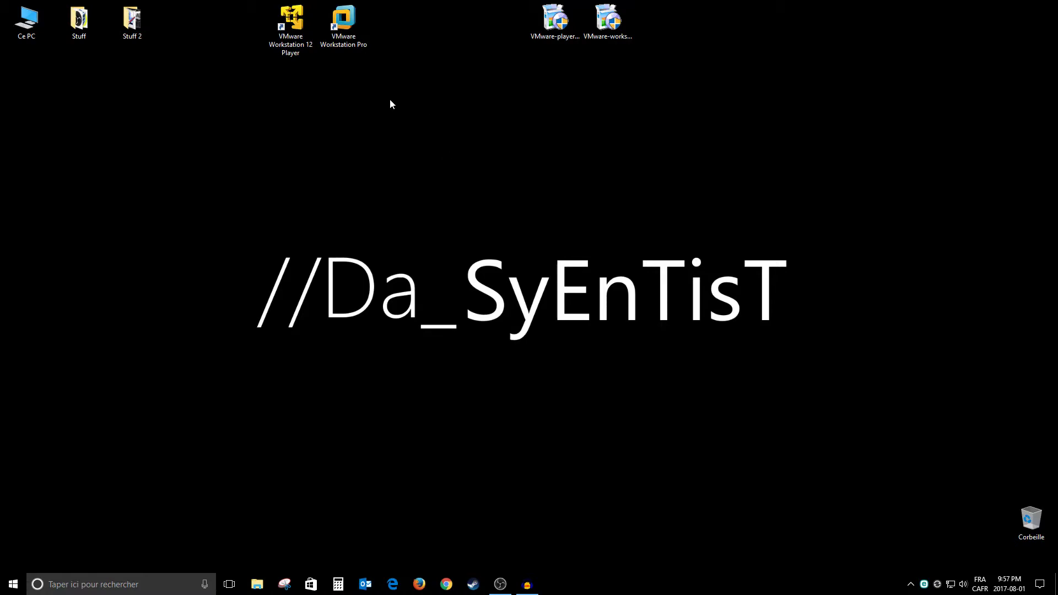
Open the VMware\VMware Workstation folder in Fichiers de programme (x86) on the SM951-OS (C:) drive
double_click(26, 20)
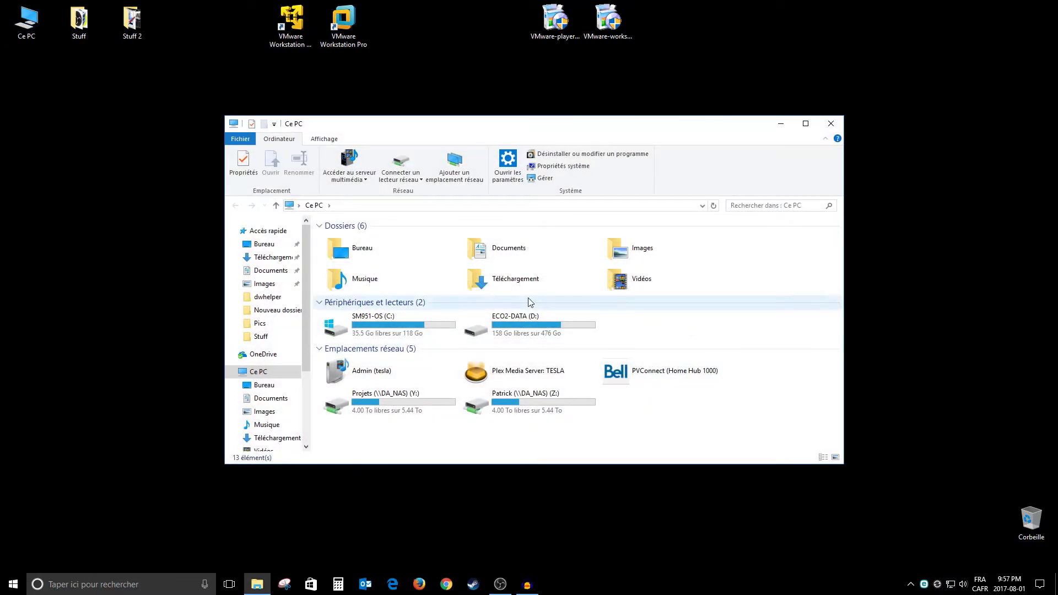
double_click(385, 323)
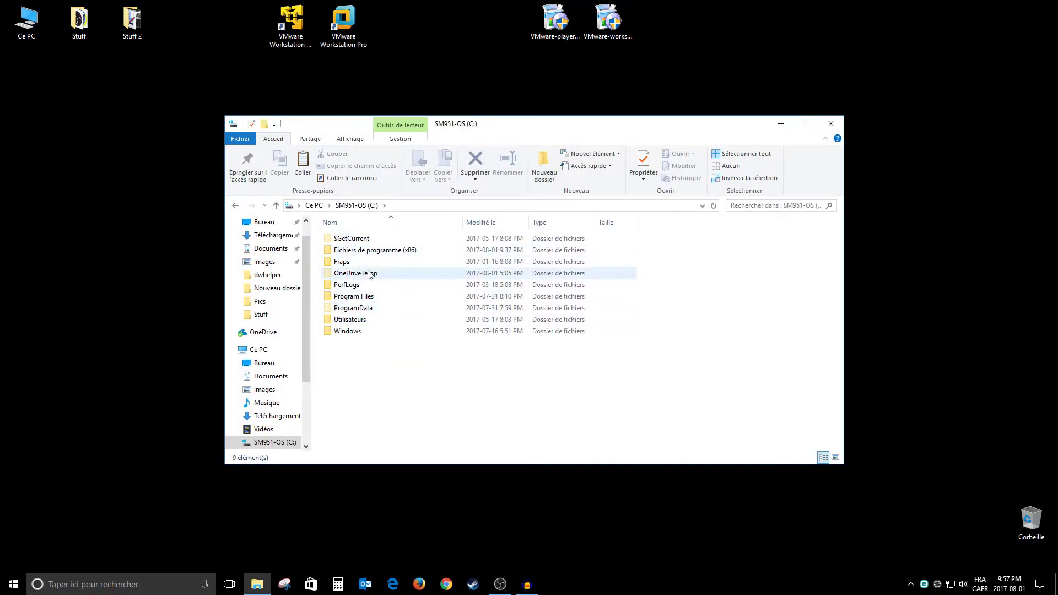
double_click(380, 250)
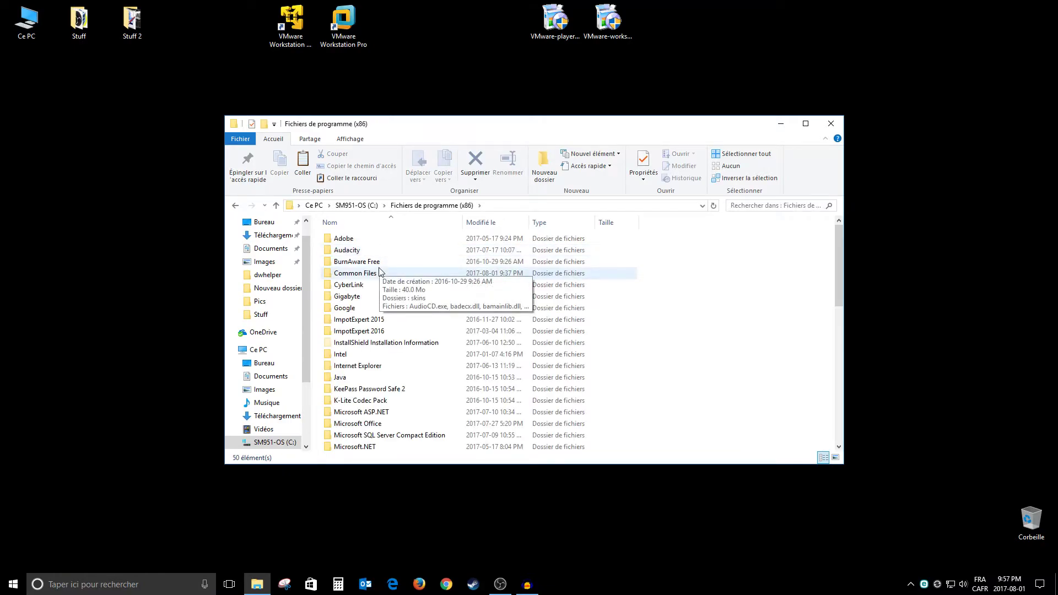
key(v)
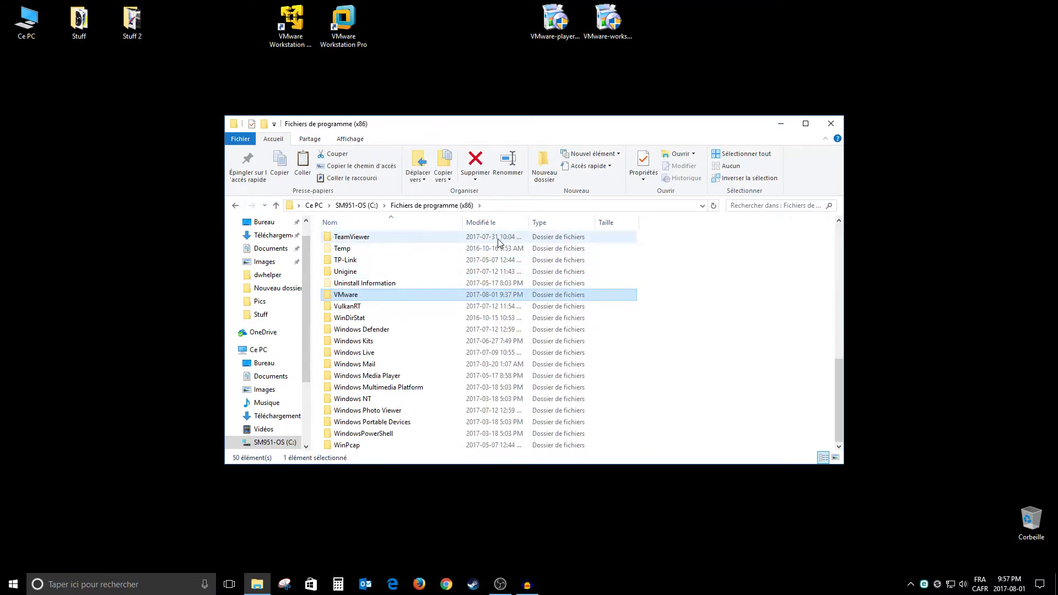
double_click(346, 295)
double_click(361, 251)
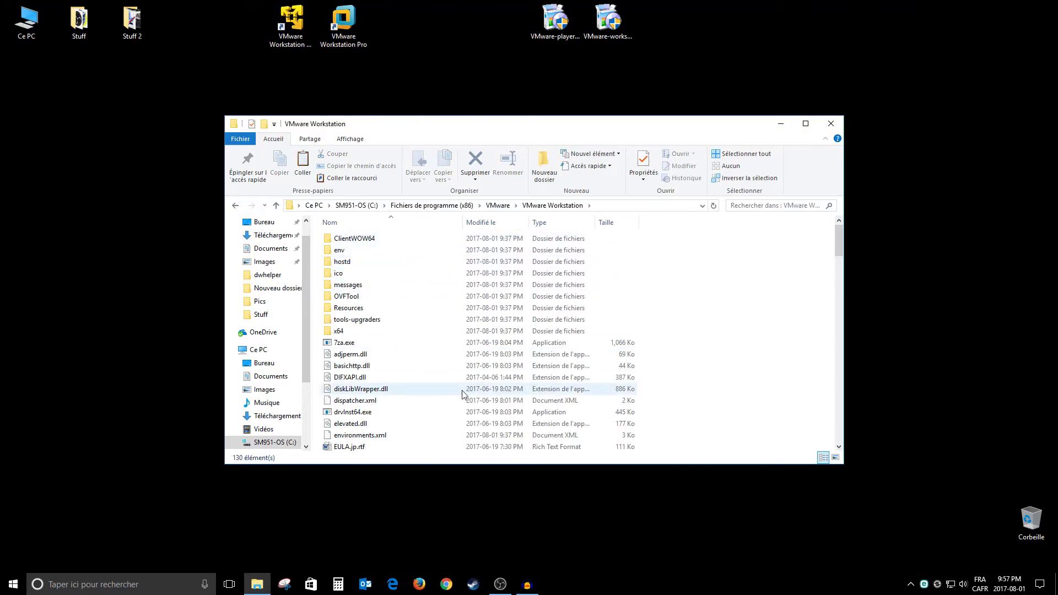
Copy vmnetcfg.exe from the VMware Workstation folder to an empty area of the desktop, and close the folder
scroll(463, 386, down, 15)
scroll(463, 383, down, 8)
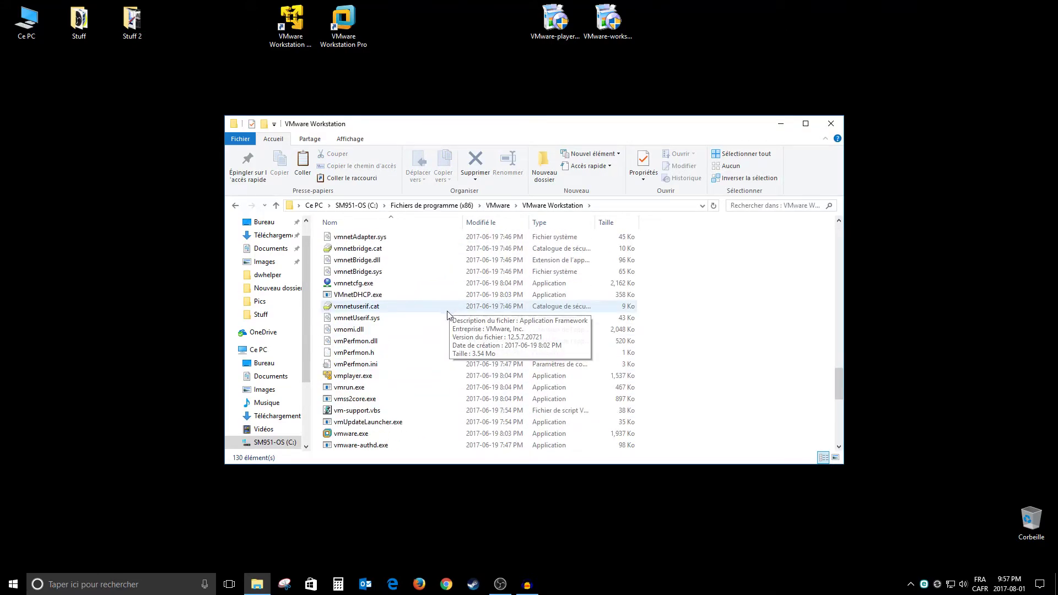
click(340, 284)
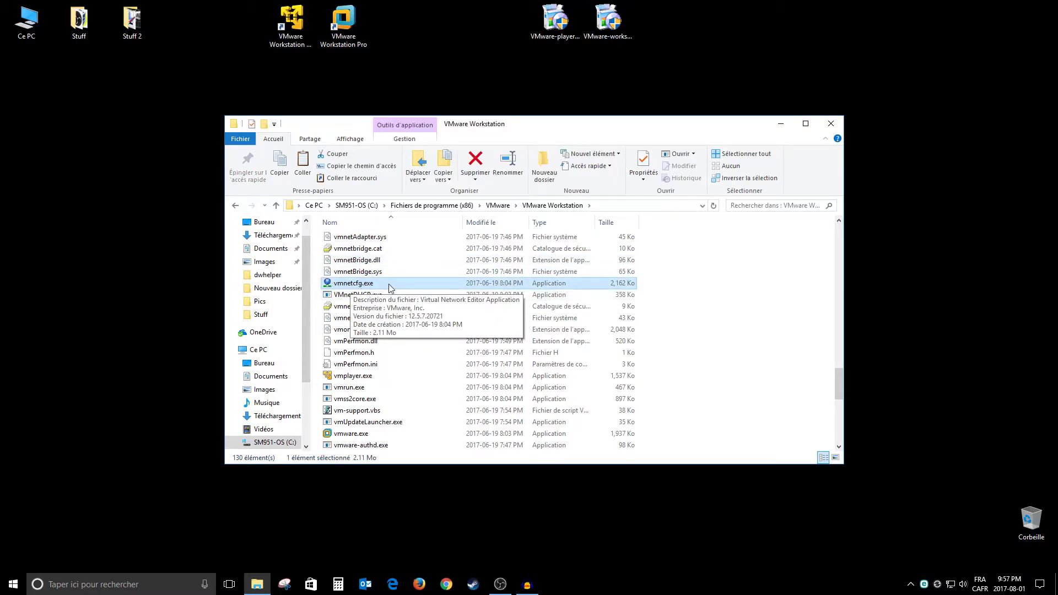
right_click(393, 287)
click(410, 465)
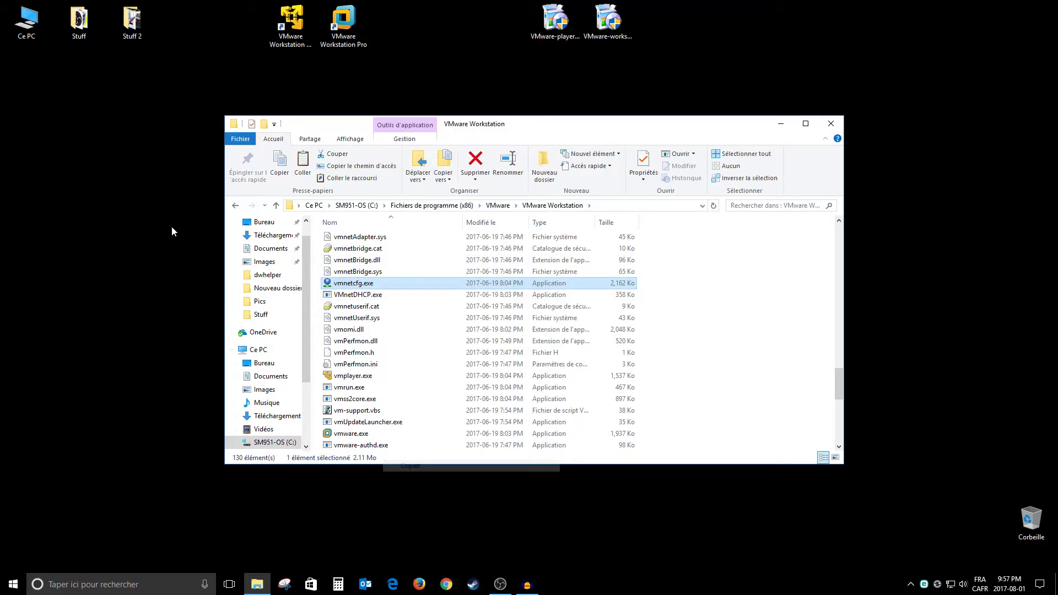
right_click(89, 134)
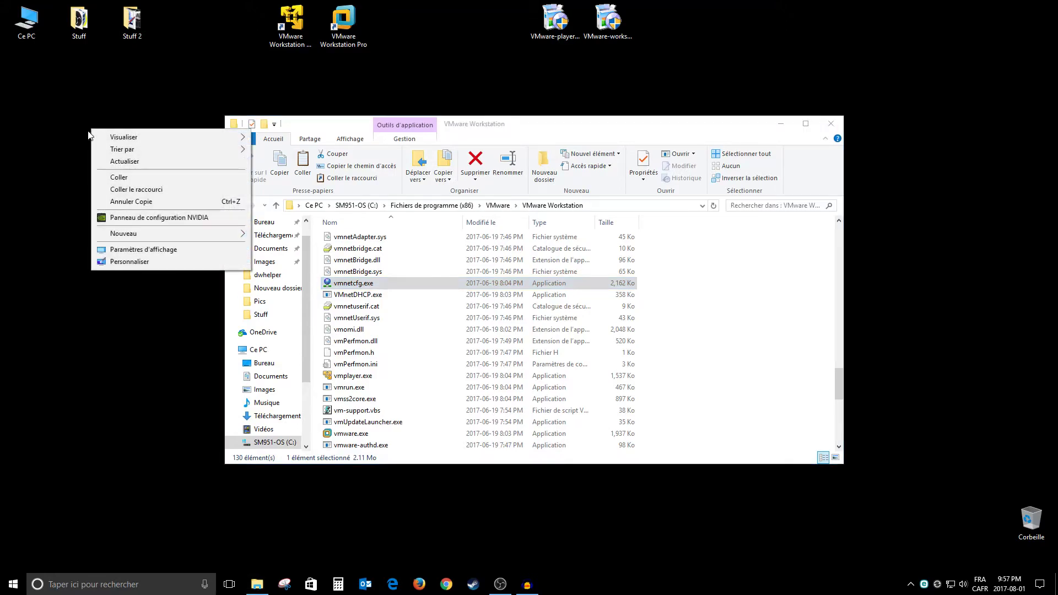
click(105, 179)
drag(70, 74, 23, 129)
click(115, 347)
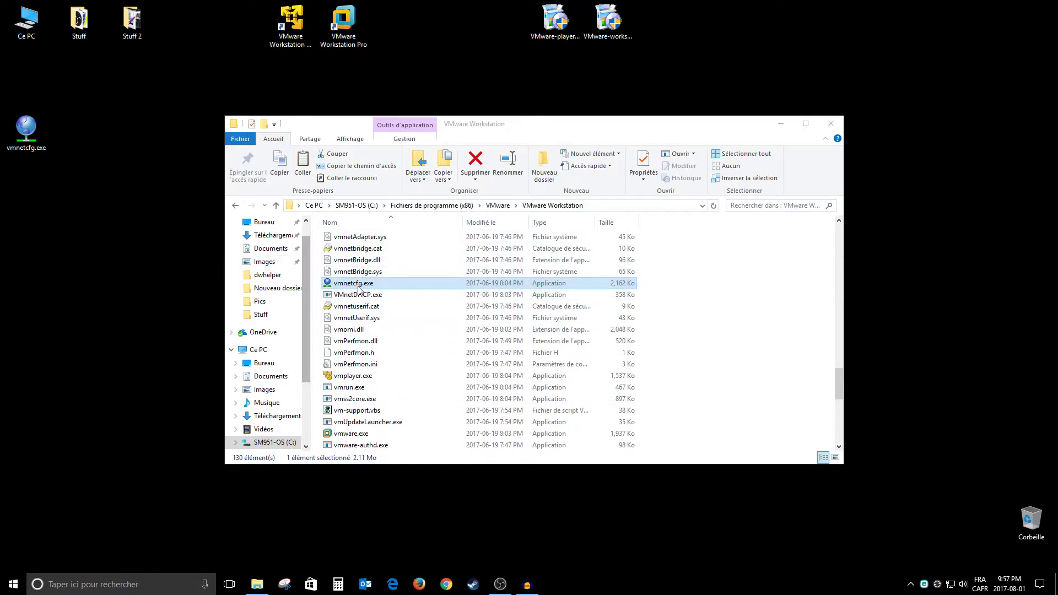
scroll(444, 339, down, 2)
scroll(443, 338, up, 20)
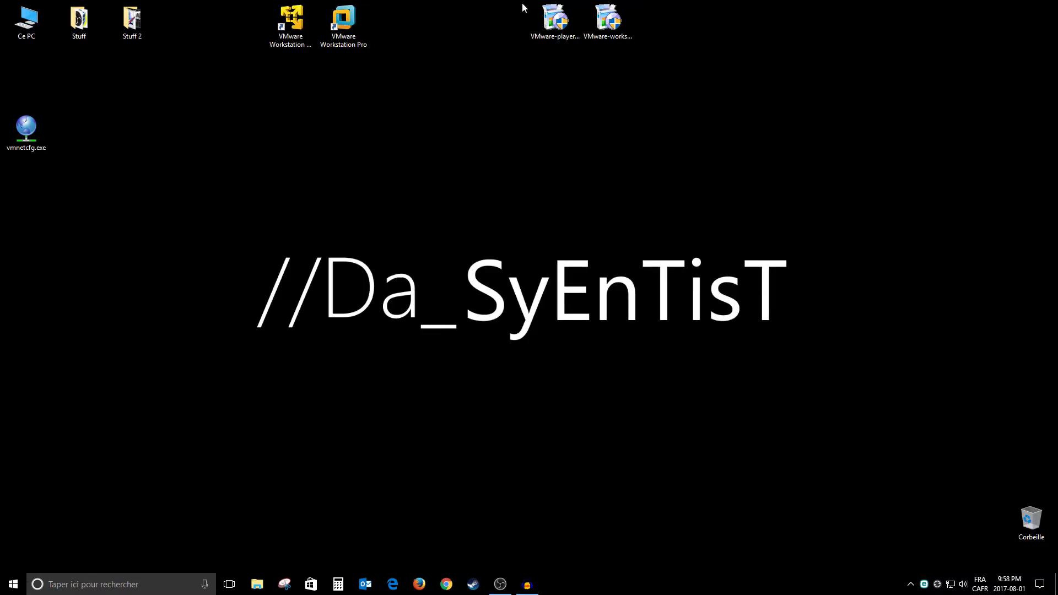
Remove VMware Workstation Pro with its full 12.5.7 installer, preserving the product configuration and product license information
click(606, 27)
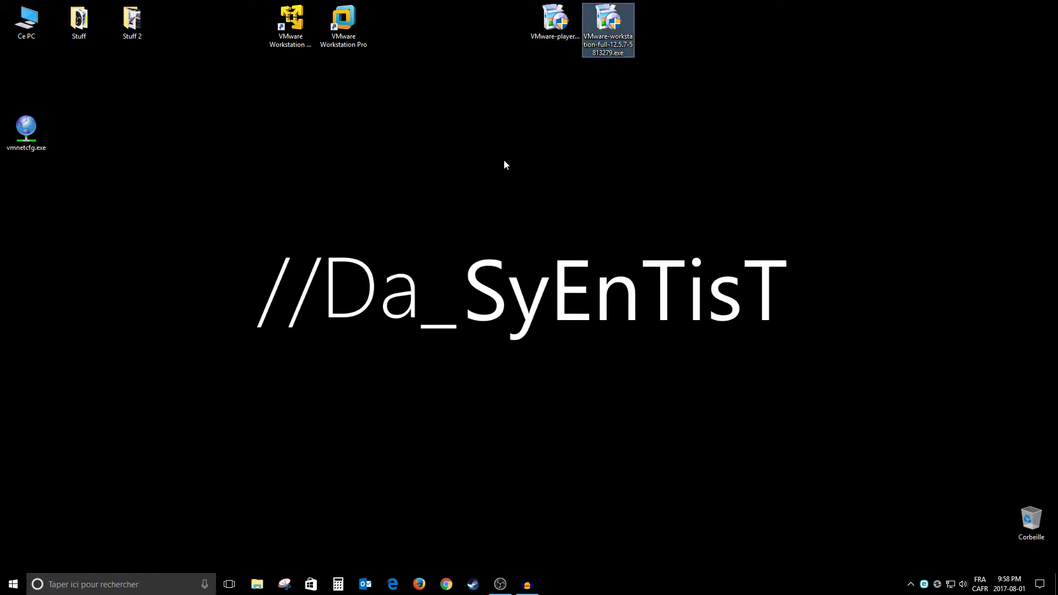
double_click(605, 35)
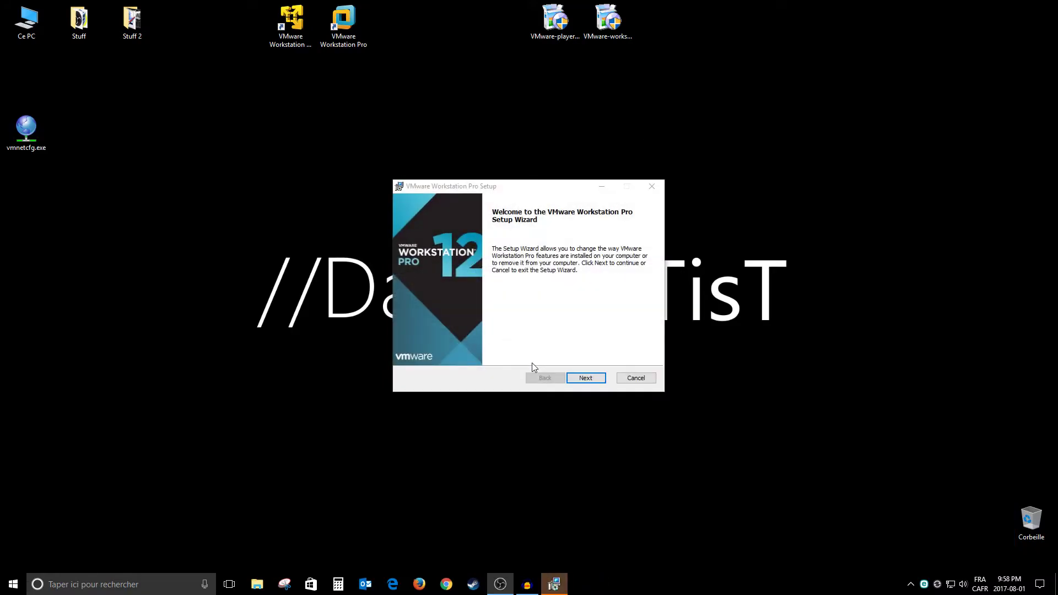
click(600, 376)
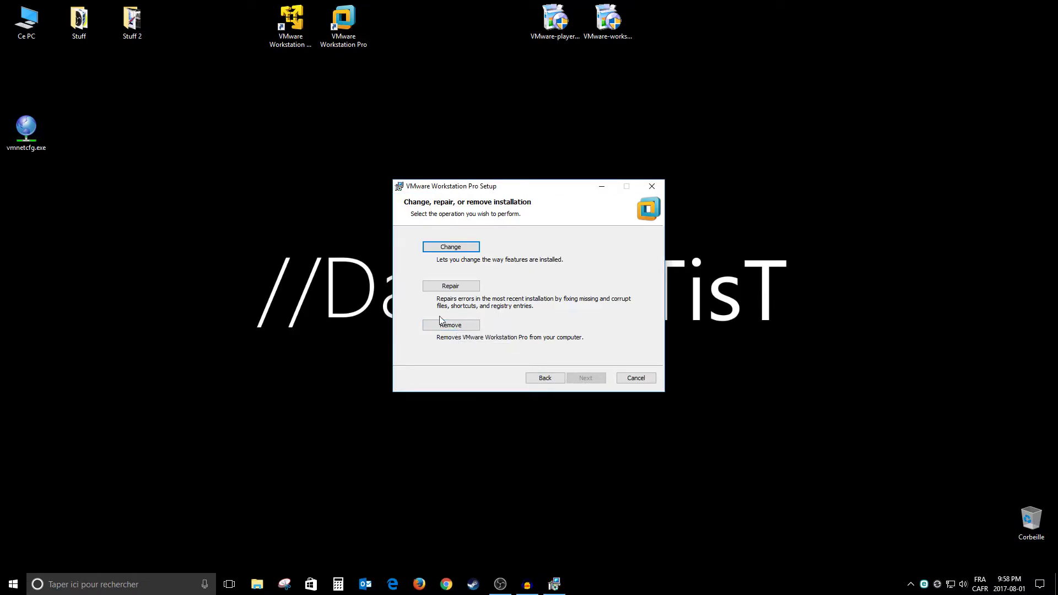
click(452, 328)
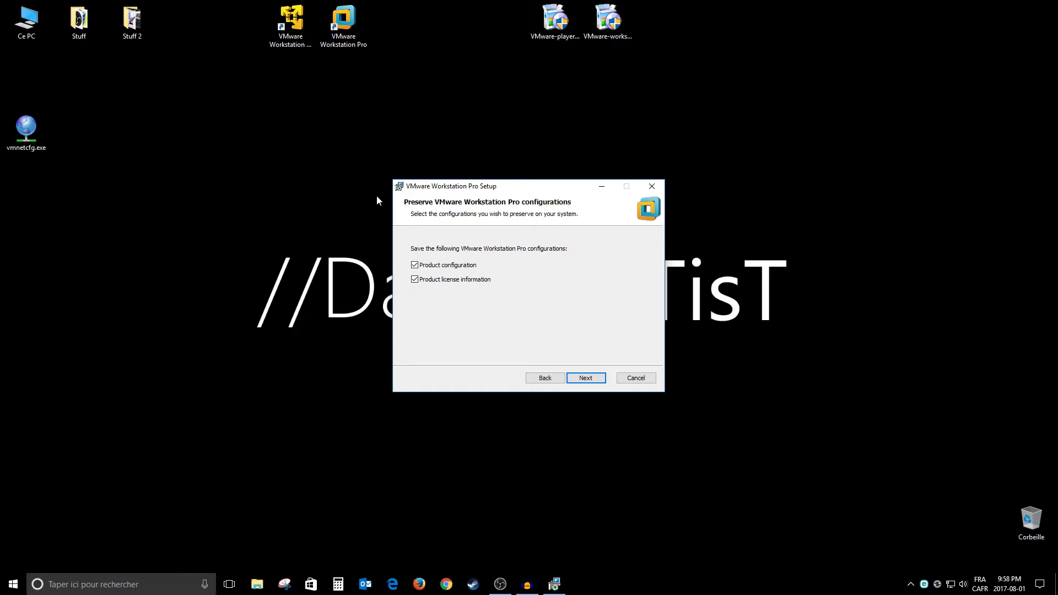
click(600, 379)
click(601, 379)
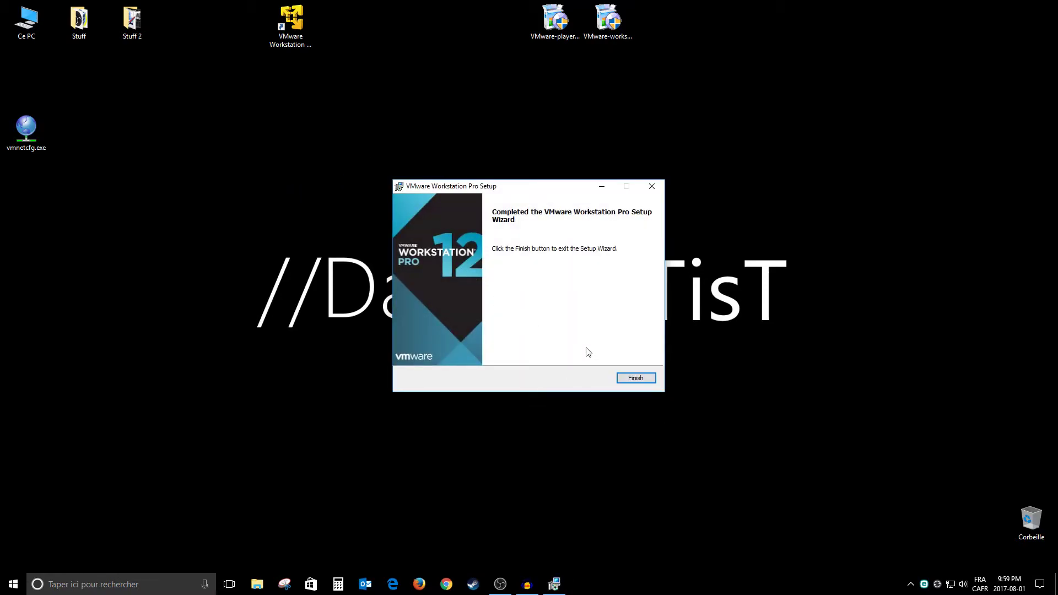
Close the completed Workstation Pro setup wizard and install VMware Workstation 12 Player with its 12.5.7 installer
click(636, 378)
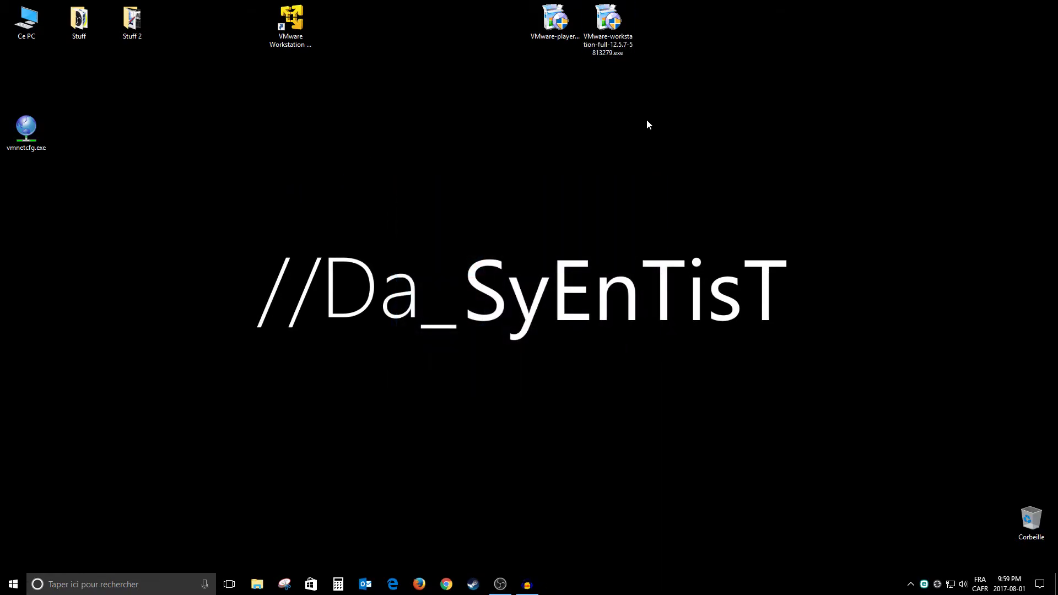
click(555, 19)
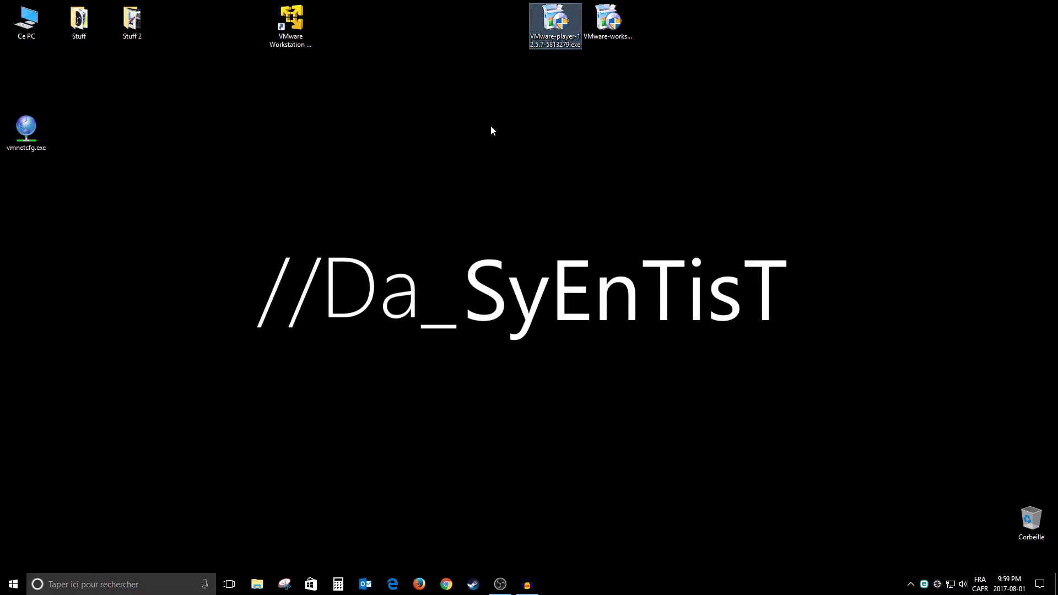
double_click(556, 20)
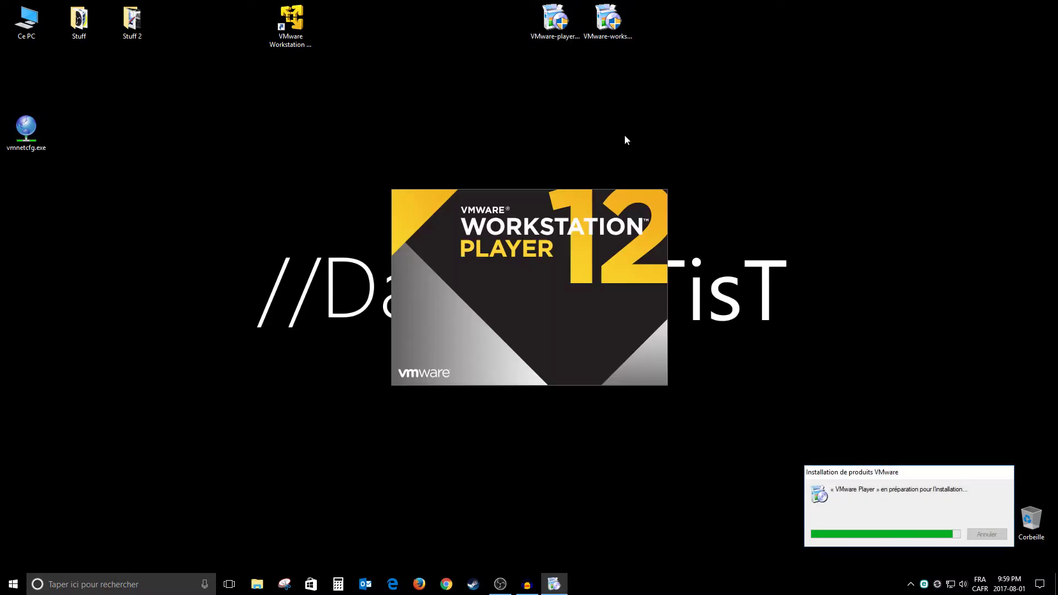
click(586, 378)
click(587, 378)
click(591, 378)
click(590, 378)
click(586, 378)
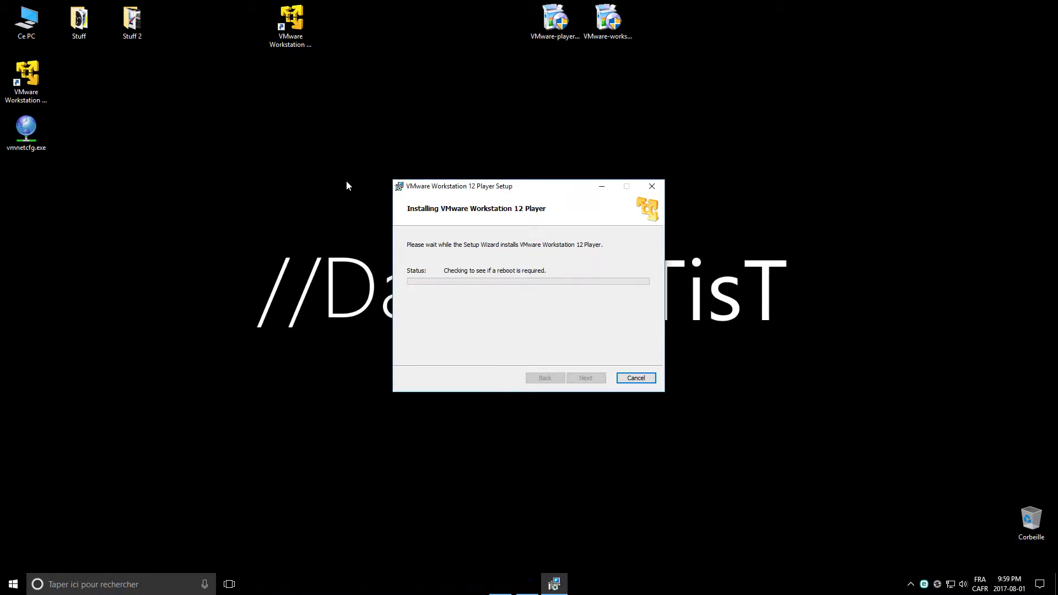
click(648, 378)
Place the new VMware Workstation 12 Player shortcut beside the existing VMware shortcut near the two installers on the desktop
drag(24, 82, 344, 81)
drag(290, 24, 343, 25)
drag(359, 84, 276, 31)
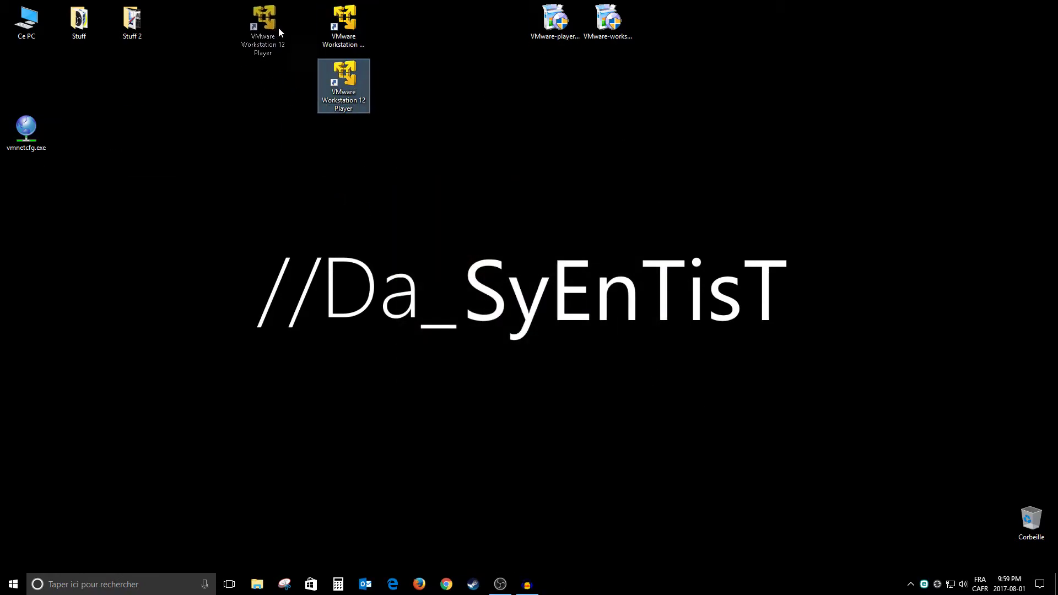
drag(351, 102, 403, 46)
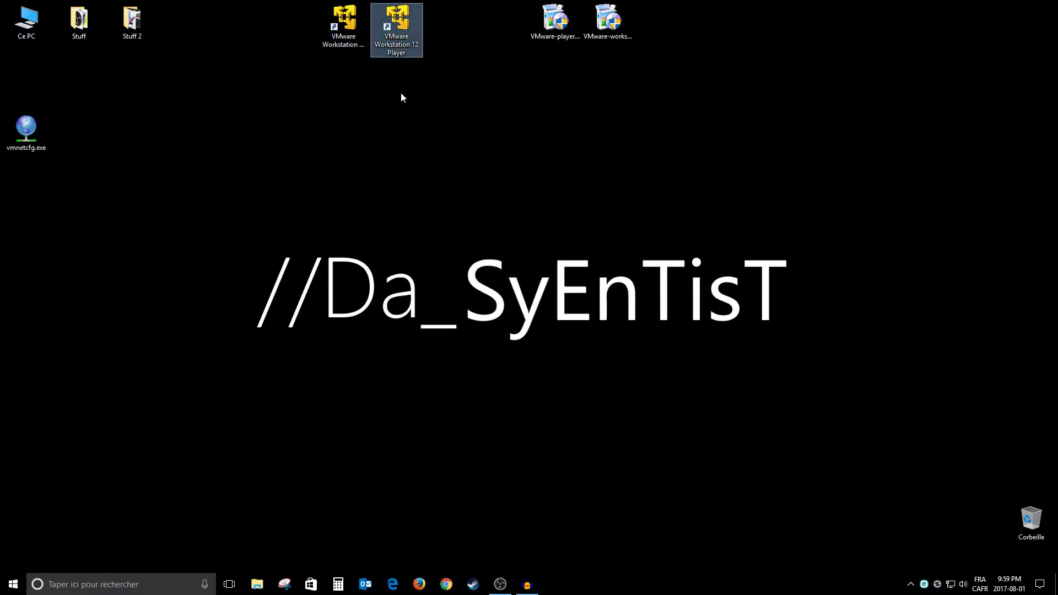
Cut vmnetcfg.exe from the desktop and open the VMware folder in Fichiers de programme (x86) on the SM951-OS (C:) drive
click(25, 134)
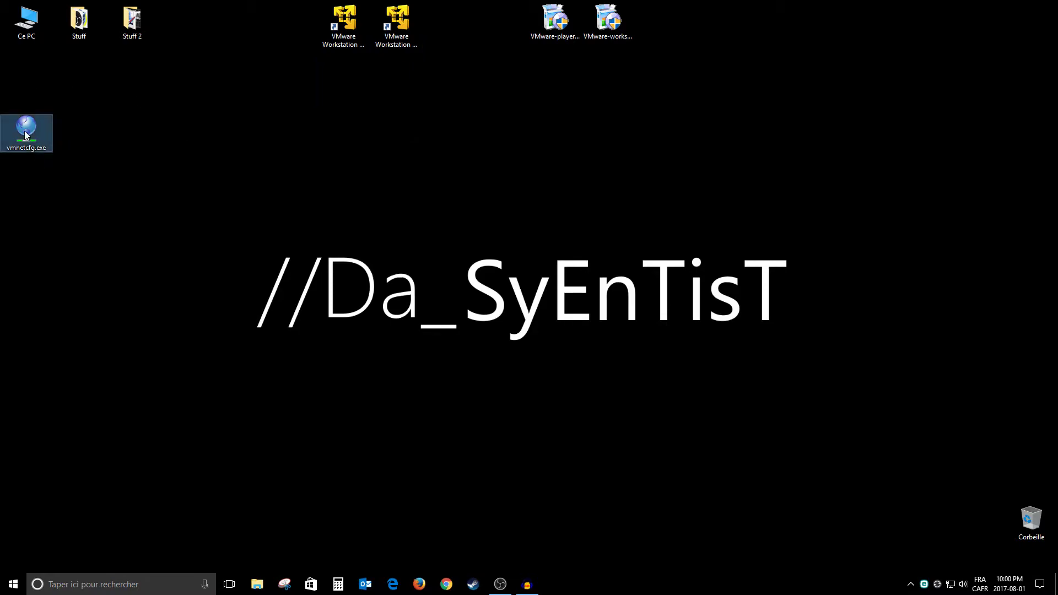
right_click(36, 128)
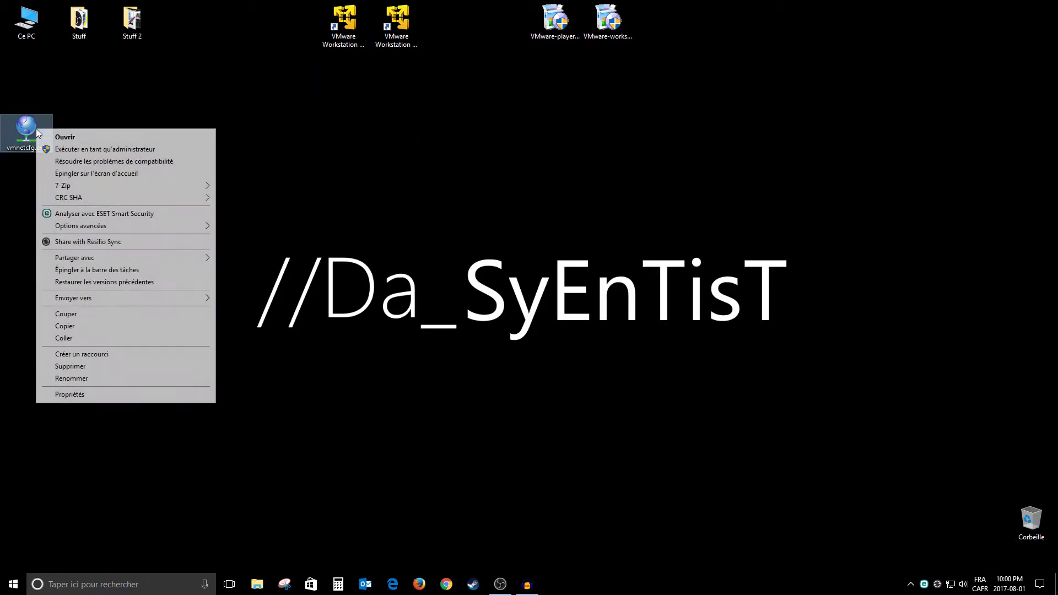
click(75, 314)
double_click(31, 37)
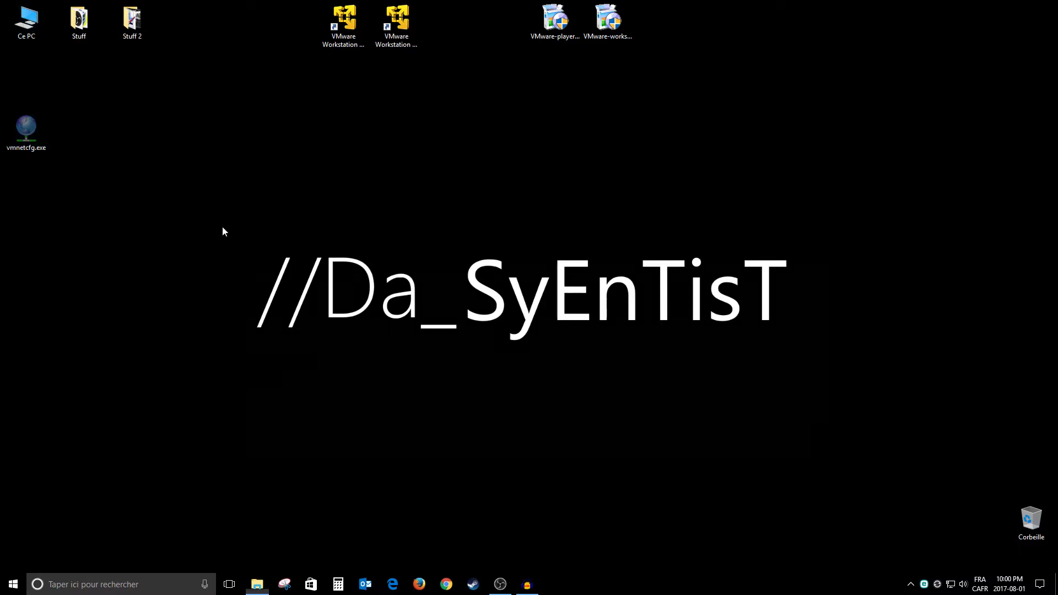
double_click(368, 331)
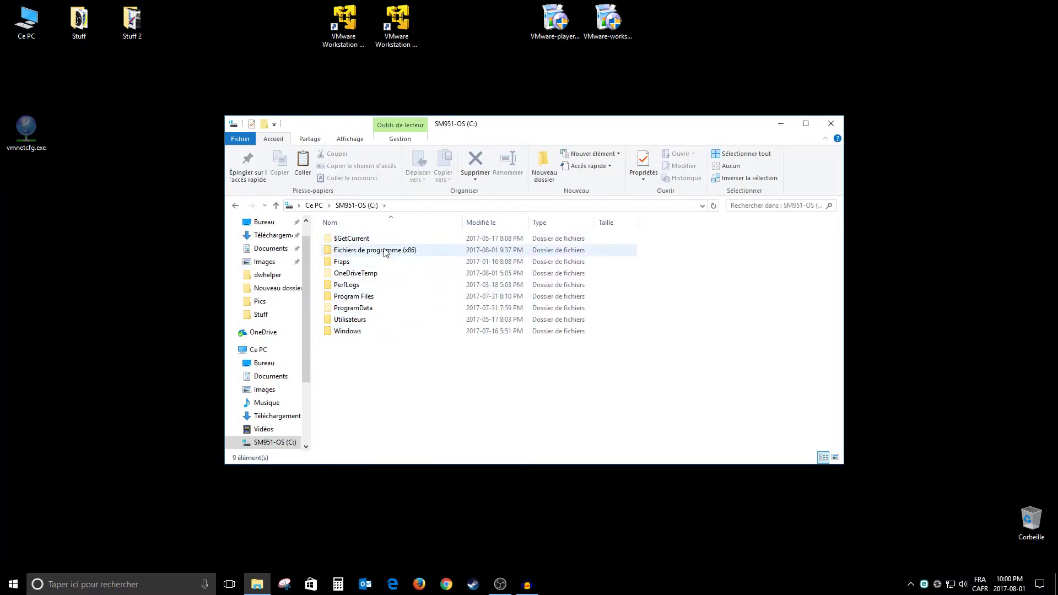
double_click(385, 253)
scroll(434, 279, down, 10)
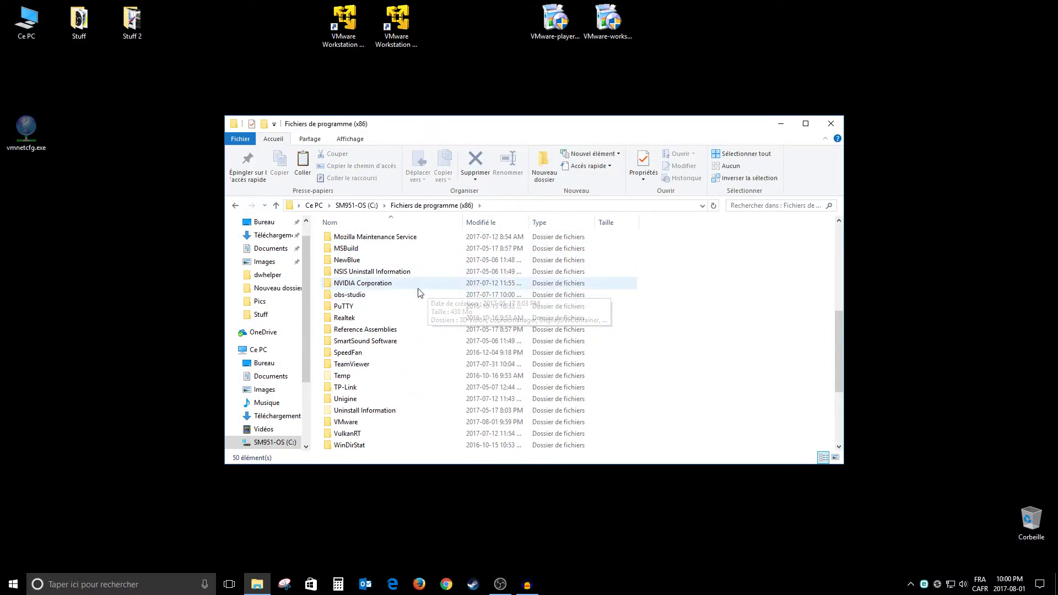
scroll(374, 273, up, 2)
click(375, 256)
key(v)
double_click(359, 365)
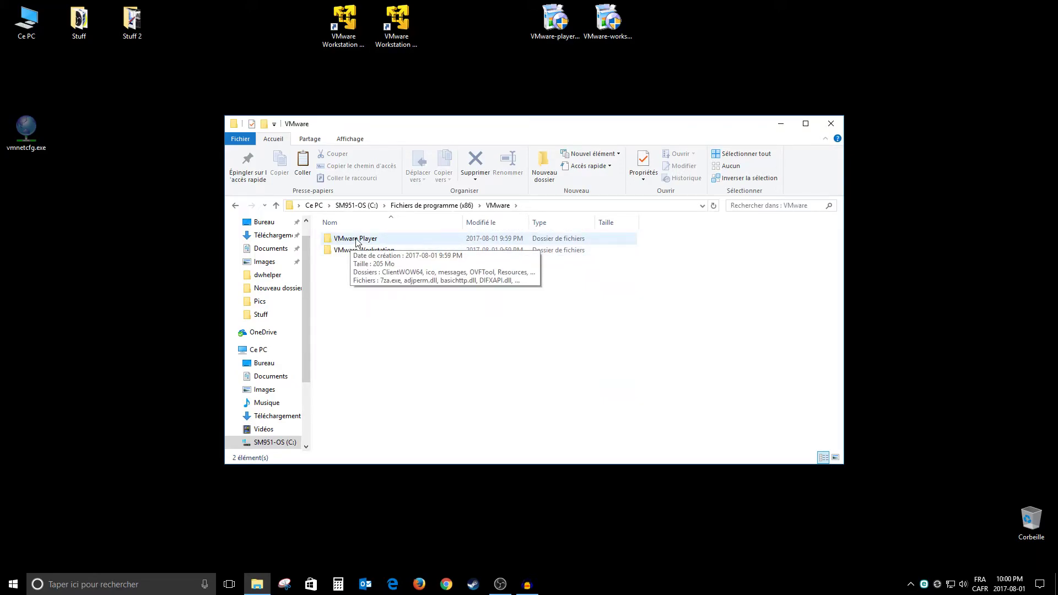
Check the VMware Workstation folder, and paste vmnetcfg.exe into the VMware Player folder with administrator rights
double_click(340, 251)
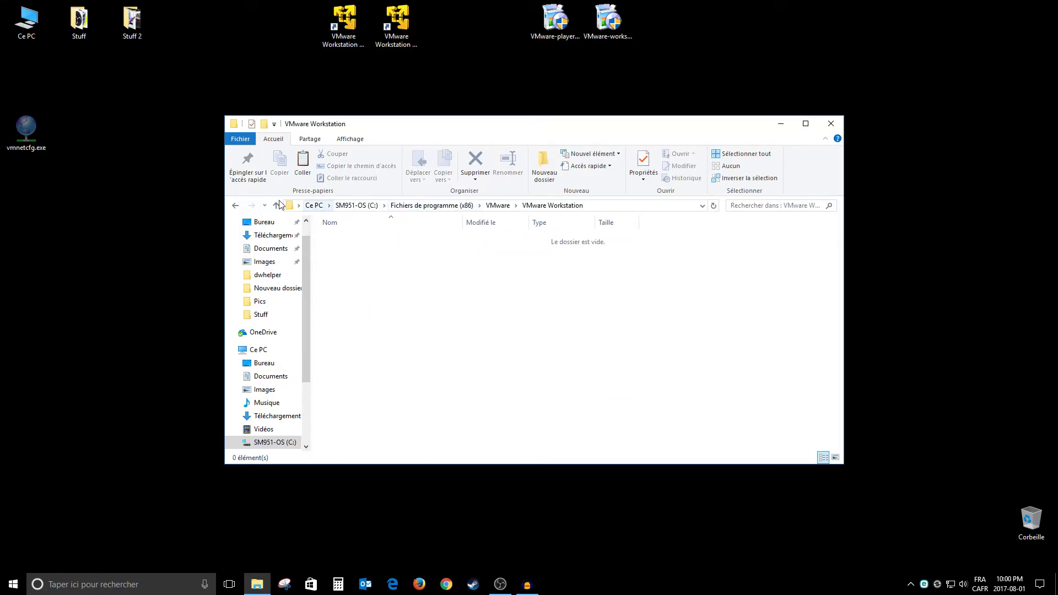
click(236, 205)
double_click(355, 239)
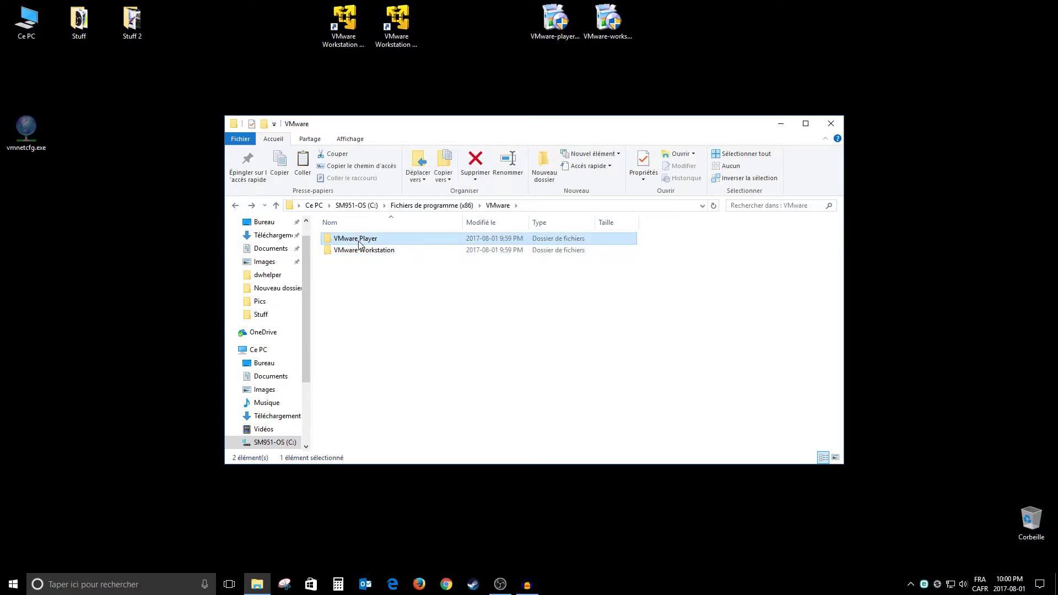
scroll(669, 345, down, 20)
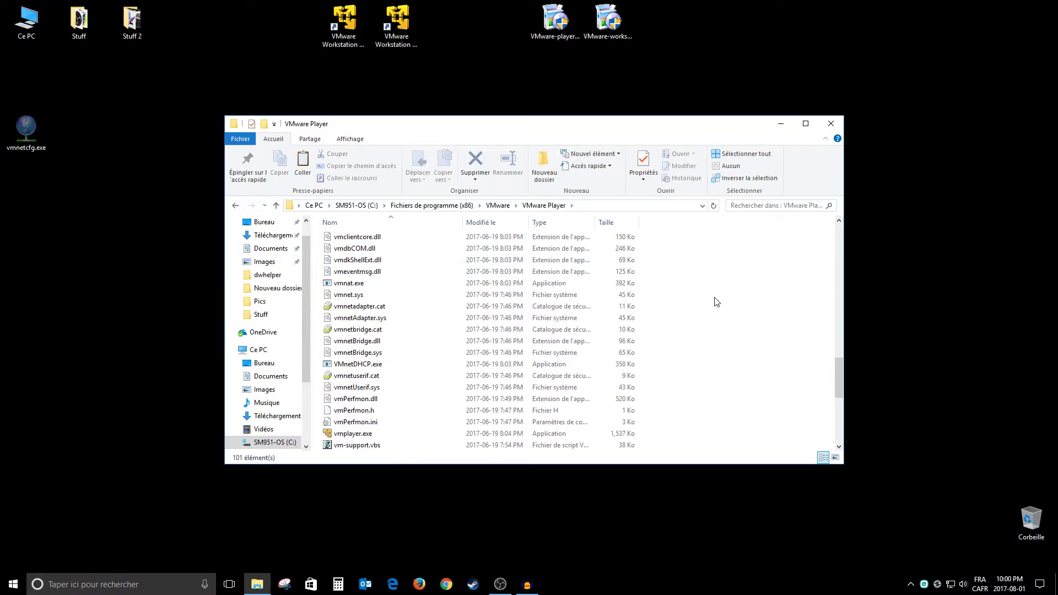
right_click(744, 307)
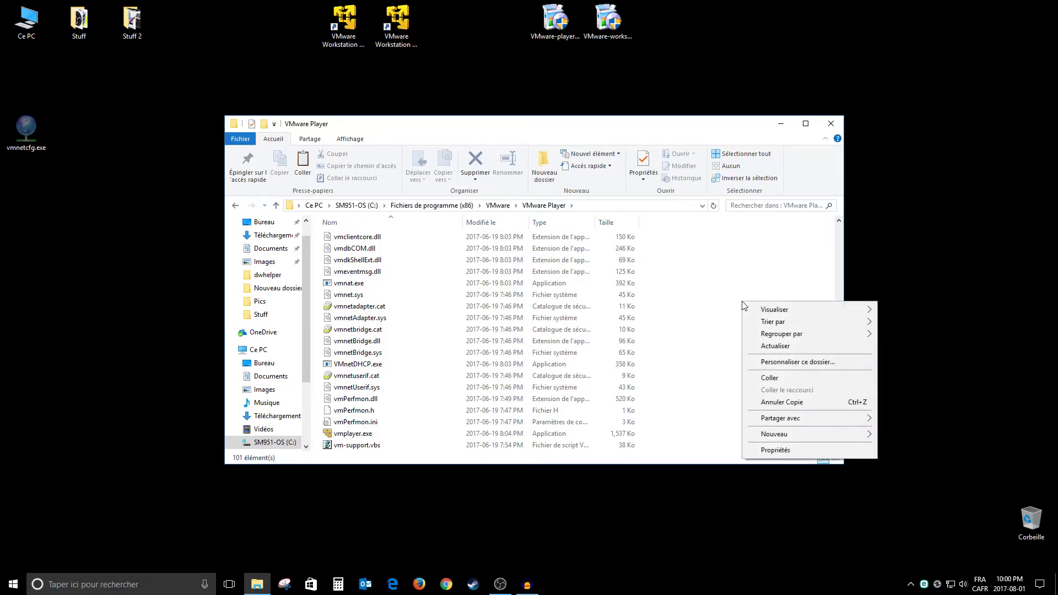
click(772, 379)
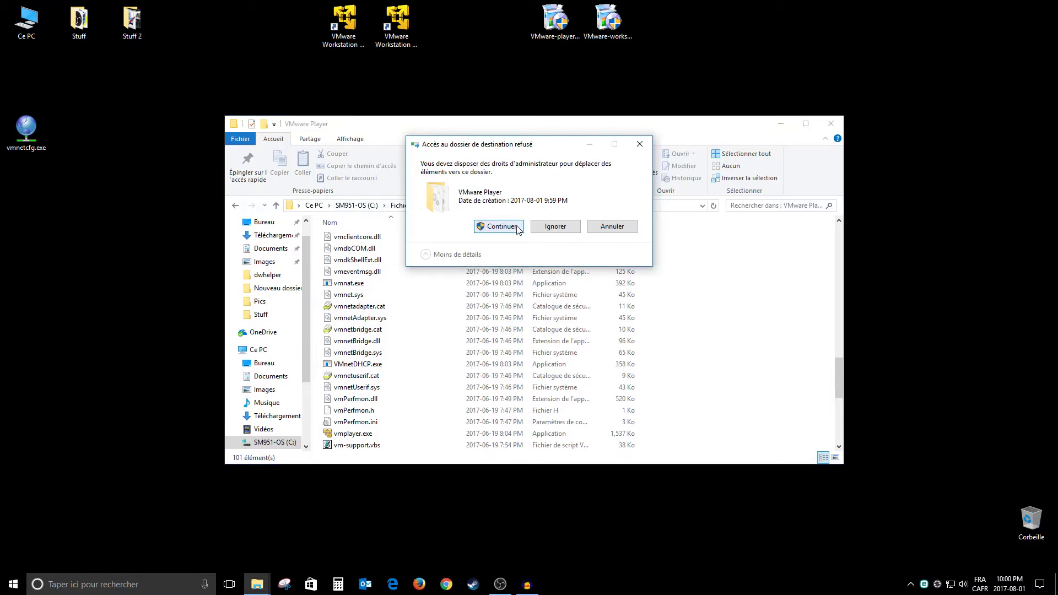
click(488, 226)
click(766, 304)
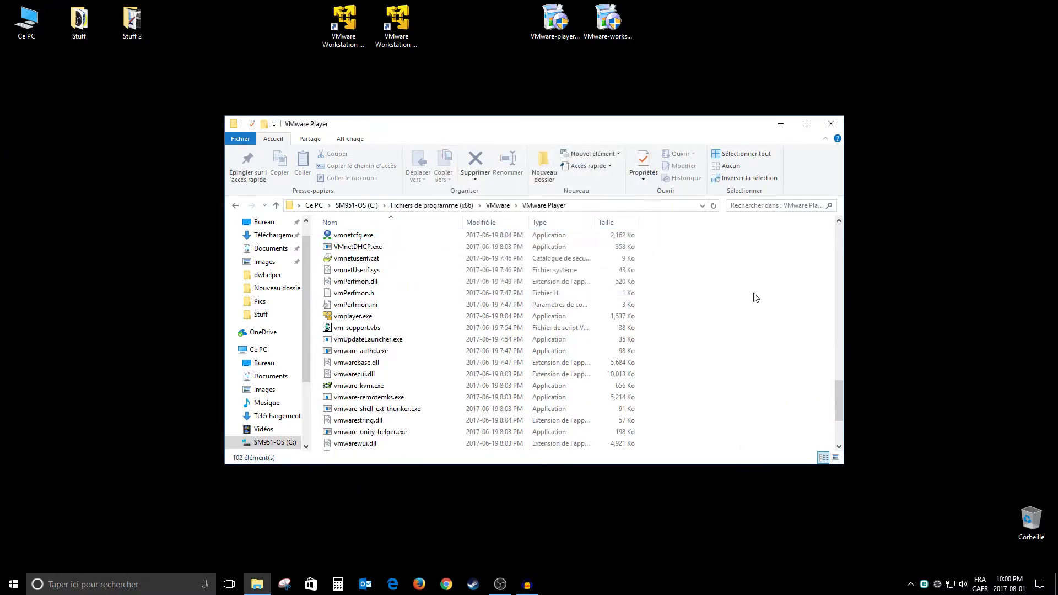
Launch vmnetcfg.exe from the VMware Player folder to open the Virtual Network Editor
scroll(762, 299, up, 3)
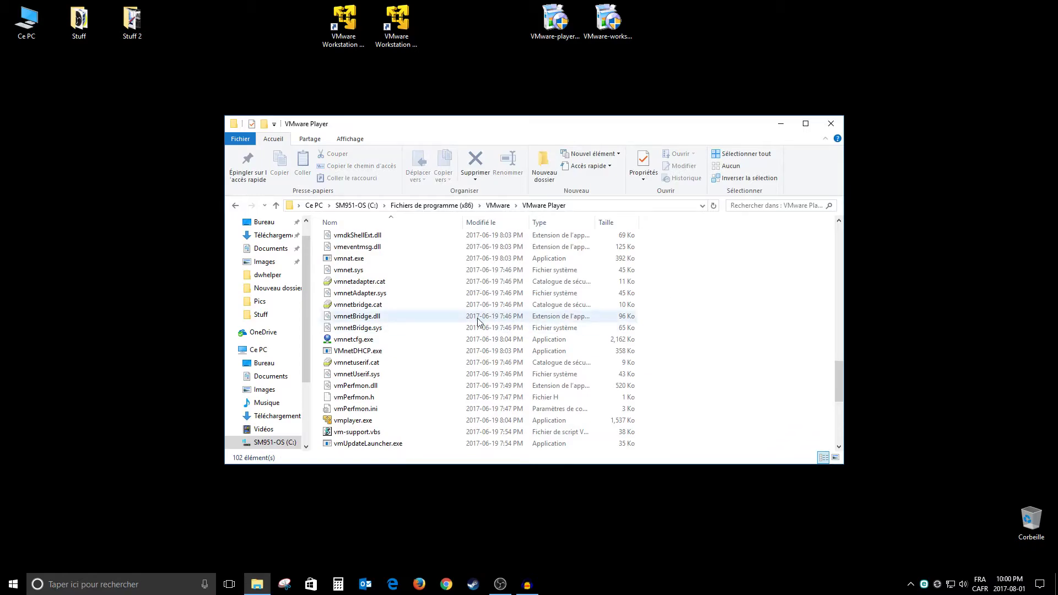
right_click(369, 341)
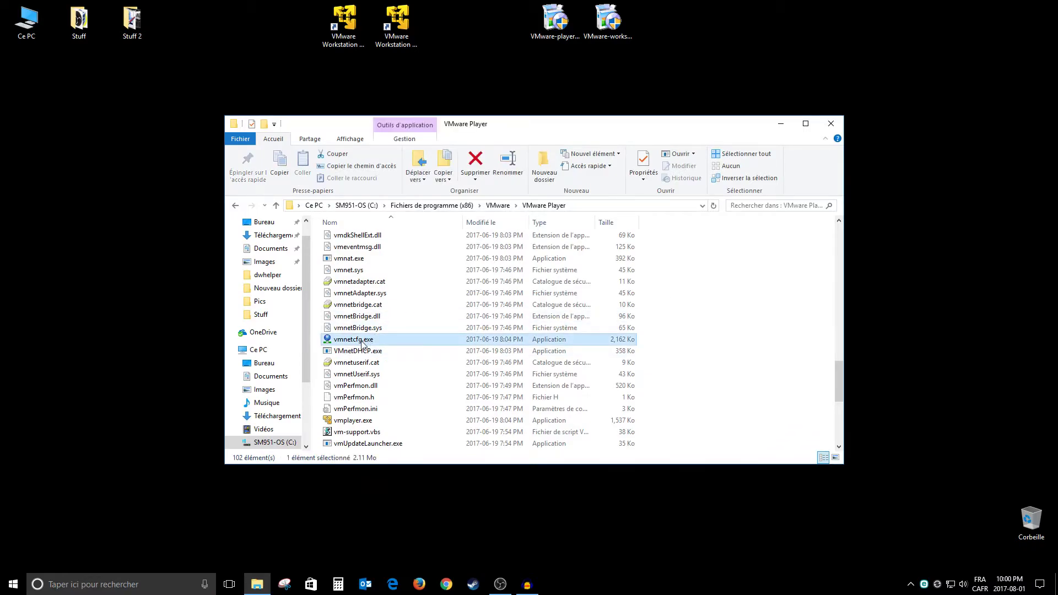
click(433, 115)
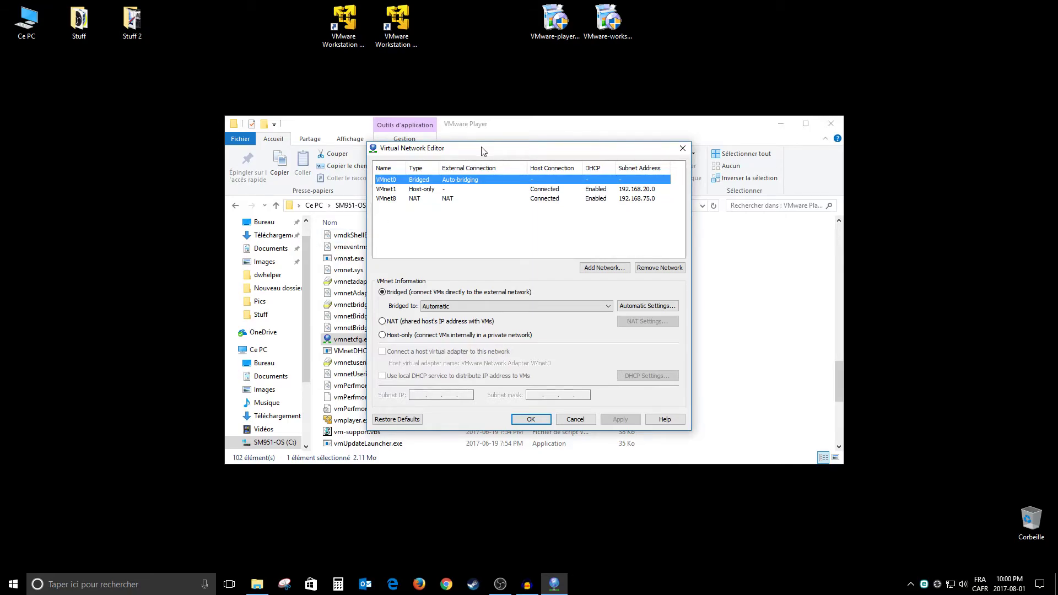
drag(484, 151, 465, 149)
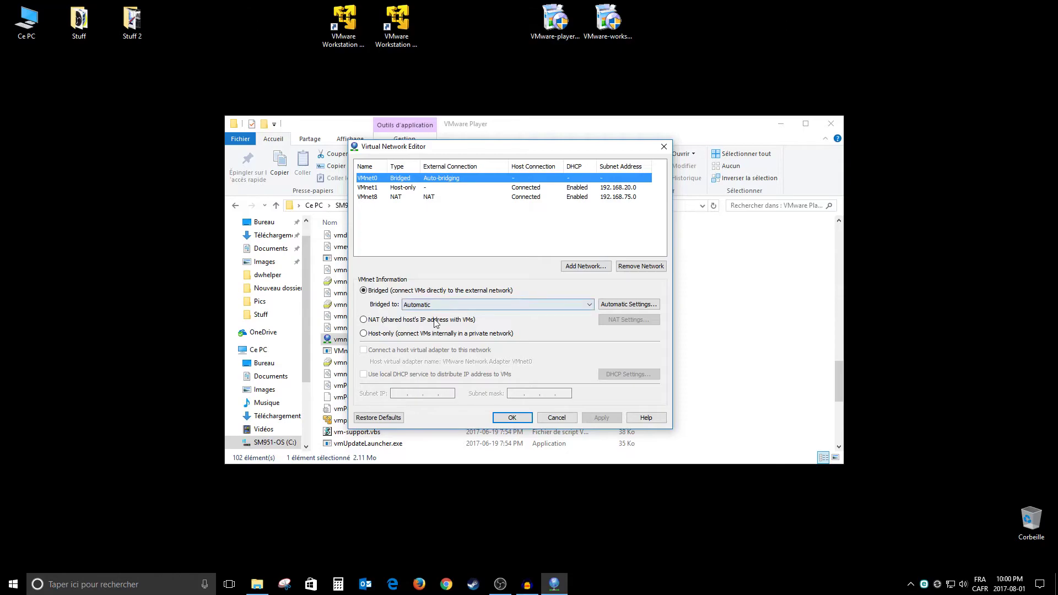
Bridge VMnet0 to the Killer E2200 Gigabit Ethernet Controller, apply the change, and close the editor and the folder
click(441, 304)
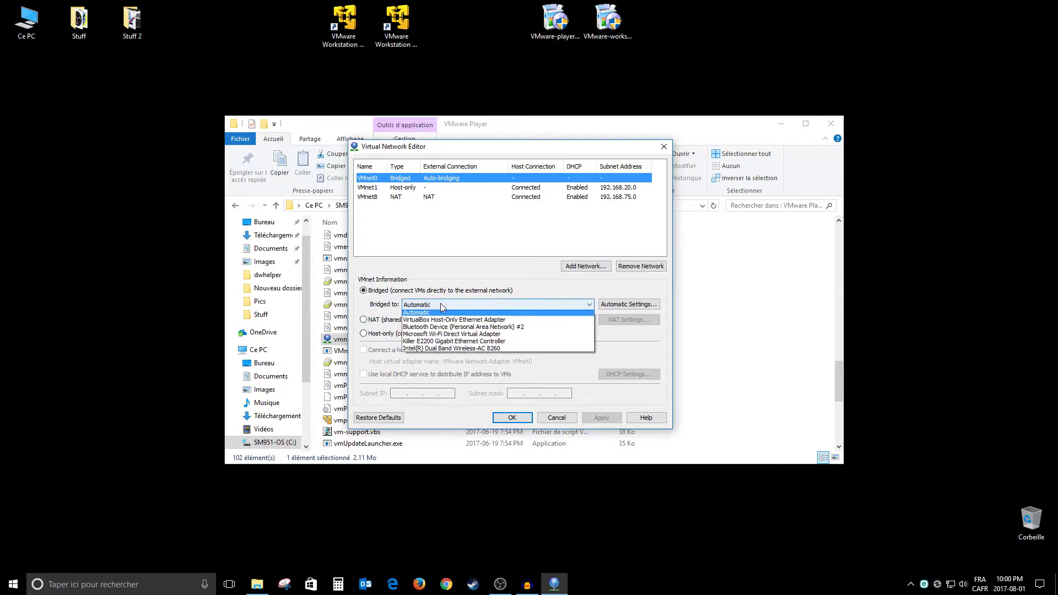
click(444, 347)
click(602, 421)
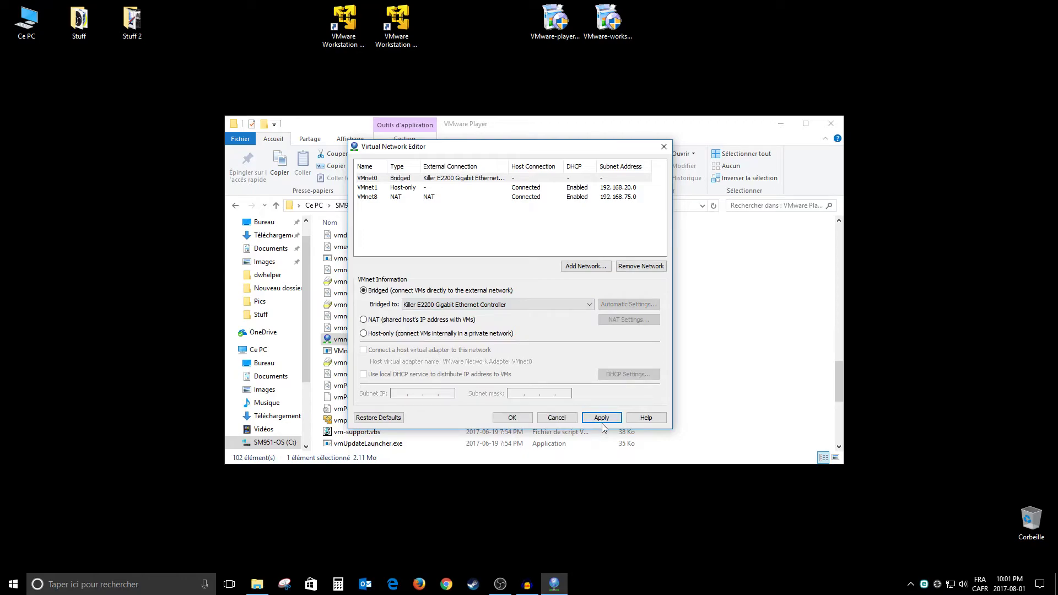
click(512, 417)
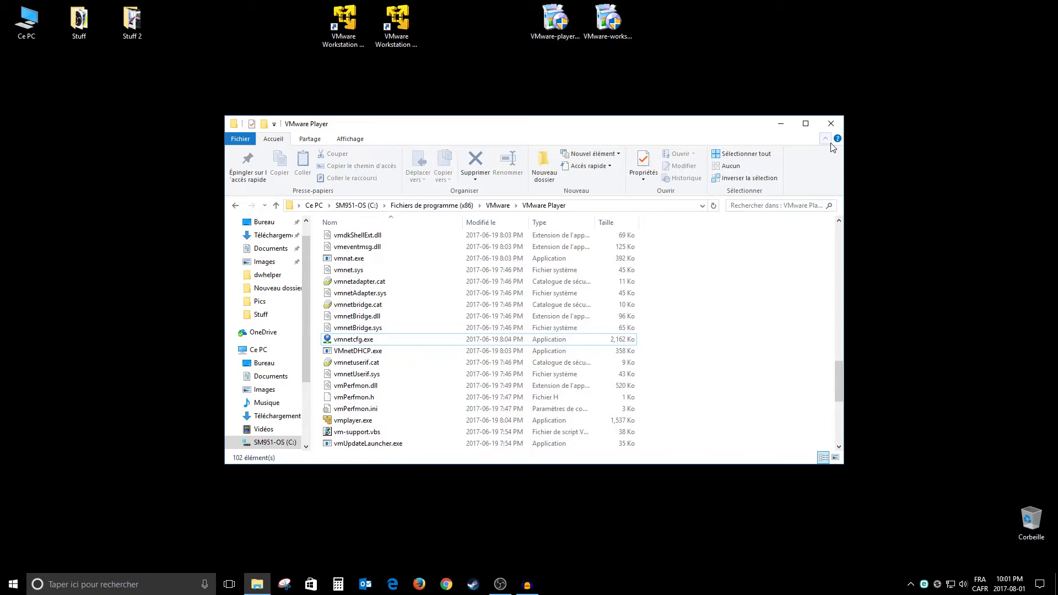
click(831, 124)
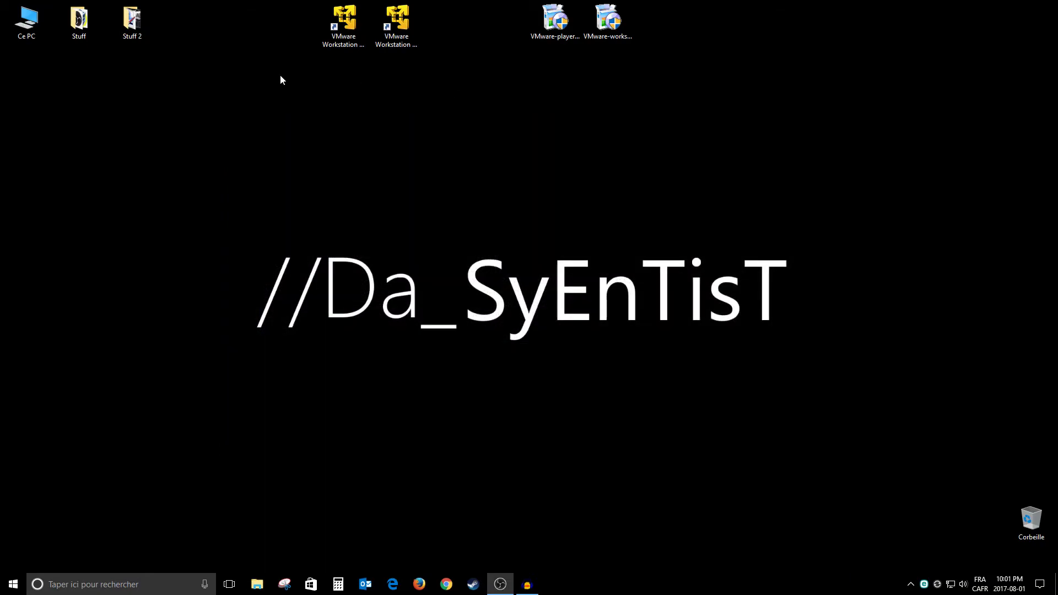
Launch VMware Player and open the bridged adapter configuration from the Windows 7 virtual machine's Network Adapter settings
click(352, 25)
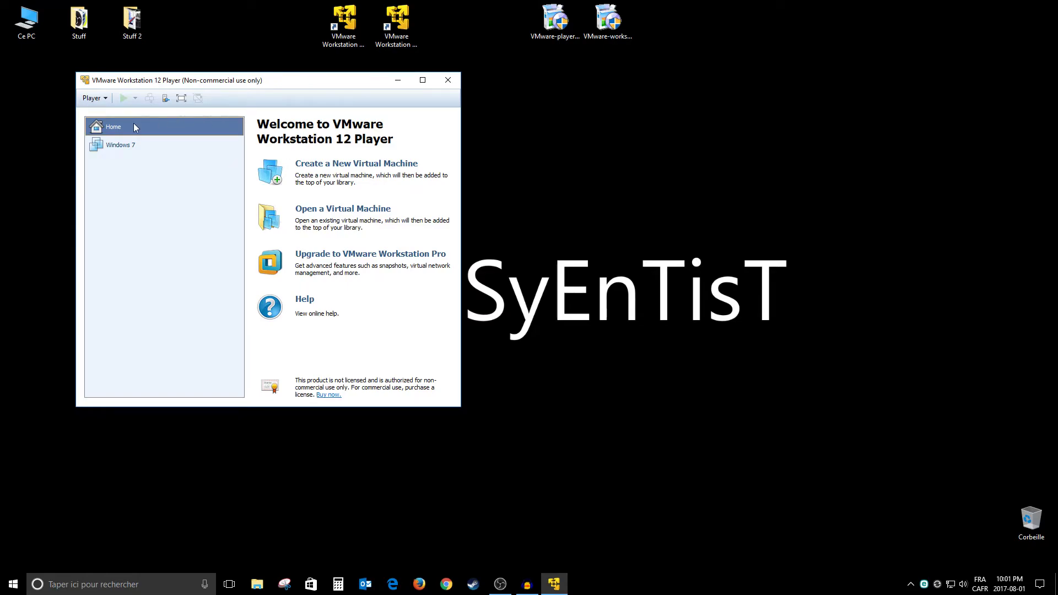
right_click(125, 150)
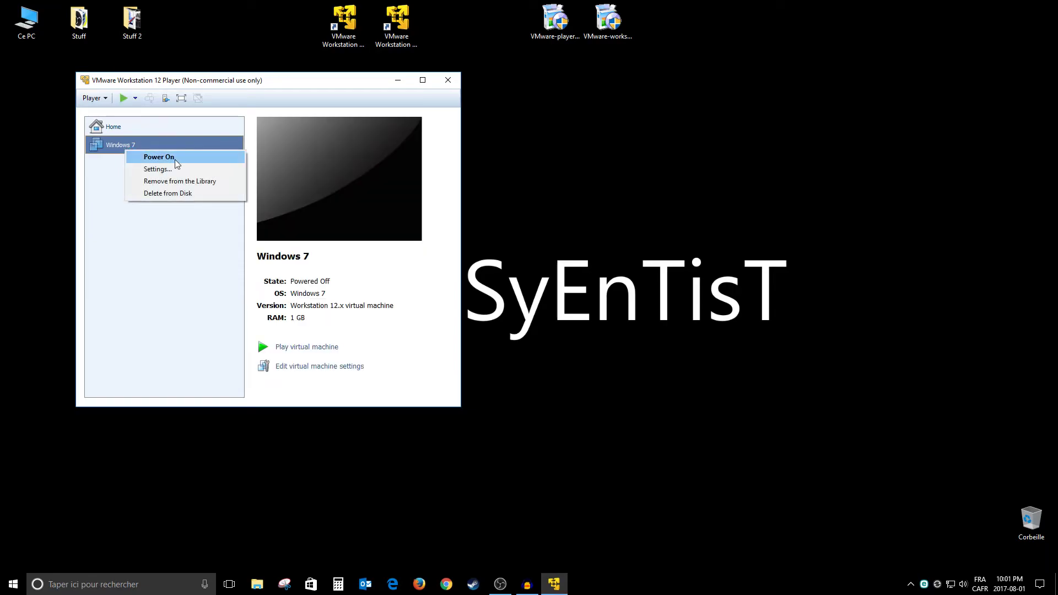
click(177, 168)
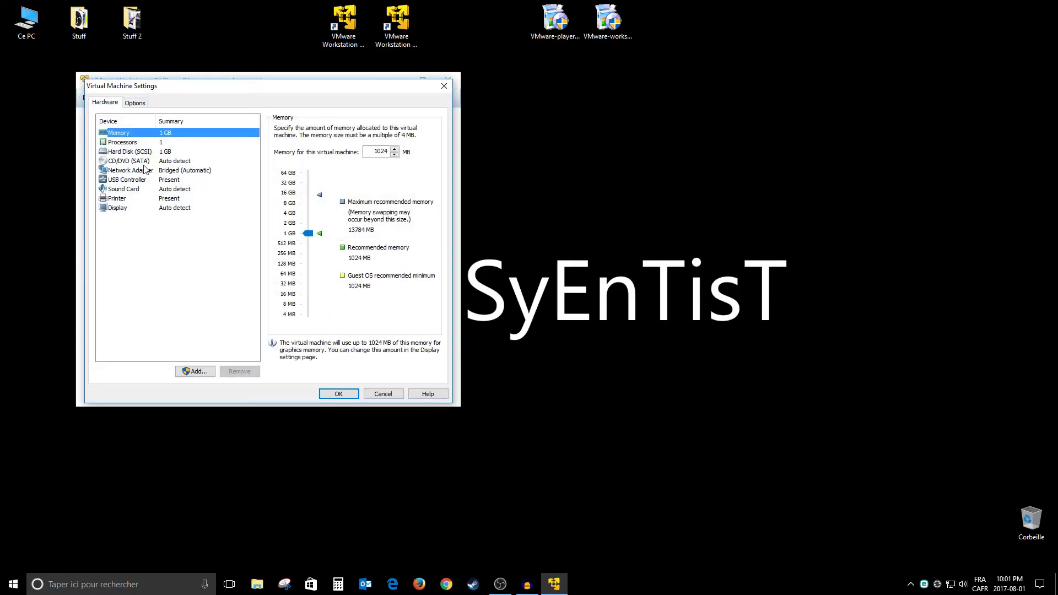
click(121, 171)
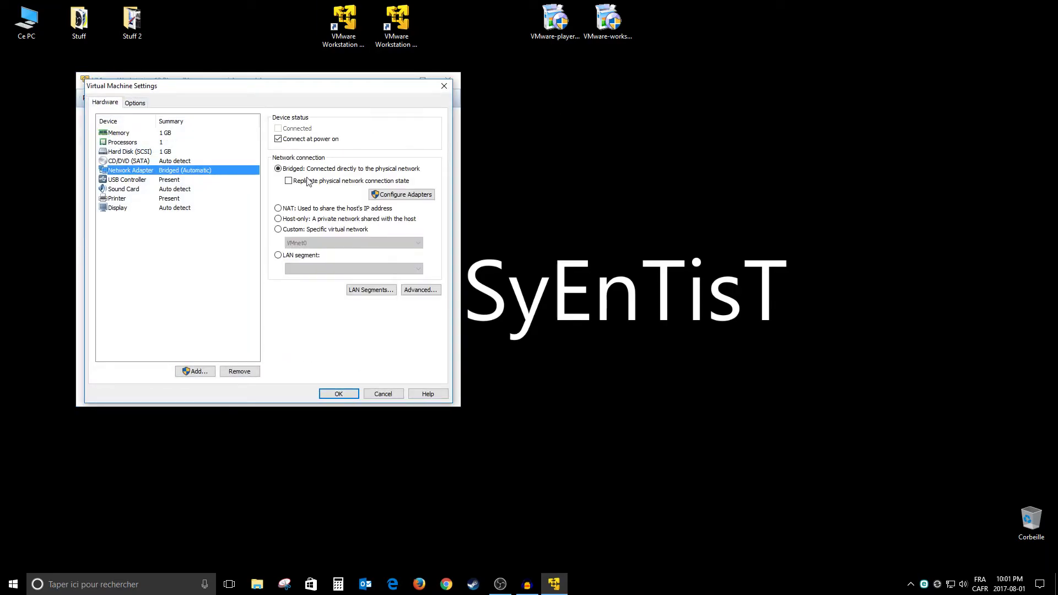
click(410, 197)
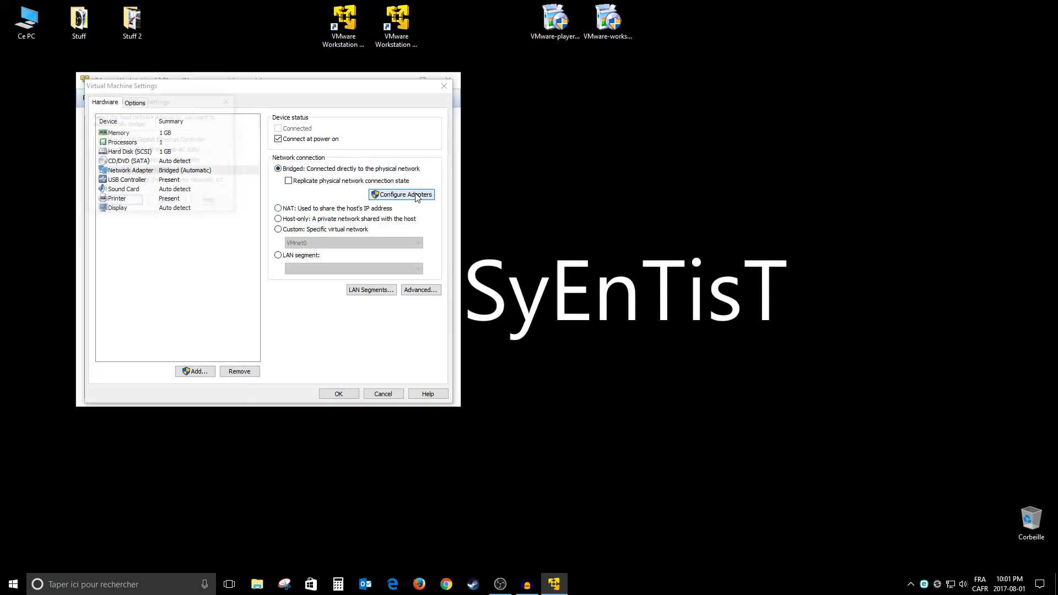
Enable automatic bridging for the Intel wireless, Microsoft Wi-Fi Direct, VirtualBox Host-Only and Bluetooth adapters as well
drag(184, 104, 847, 188)
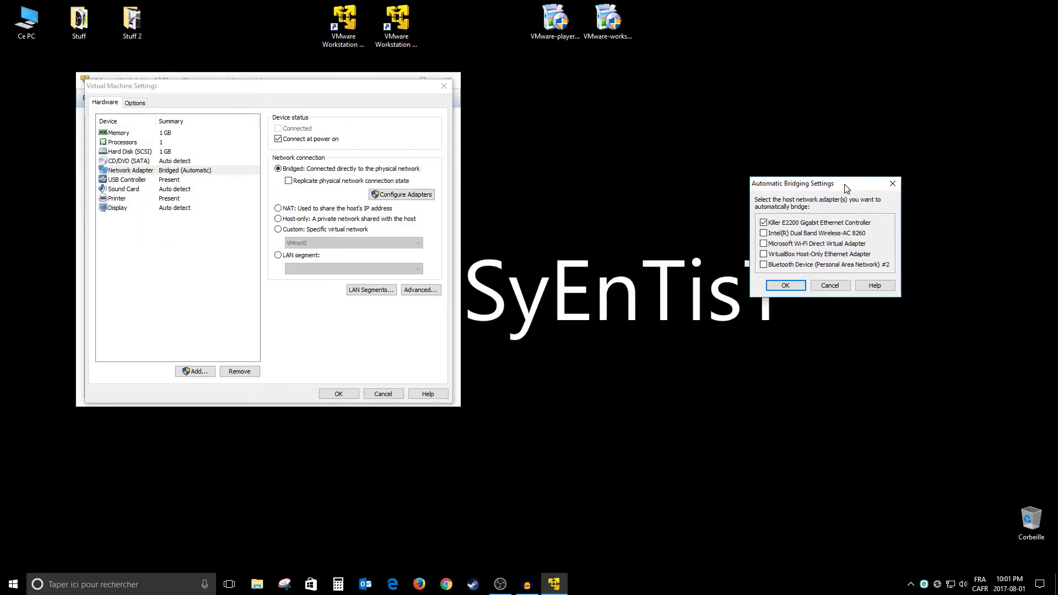
click(764, 233)
click(764, 244)
click(764, 255)
click(764, 265)
drag(814, 189, 744, 189)
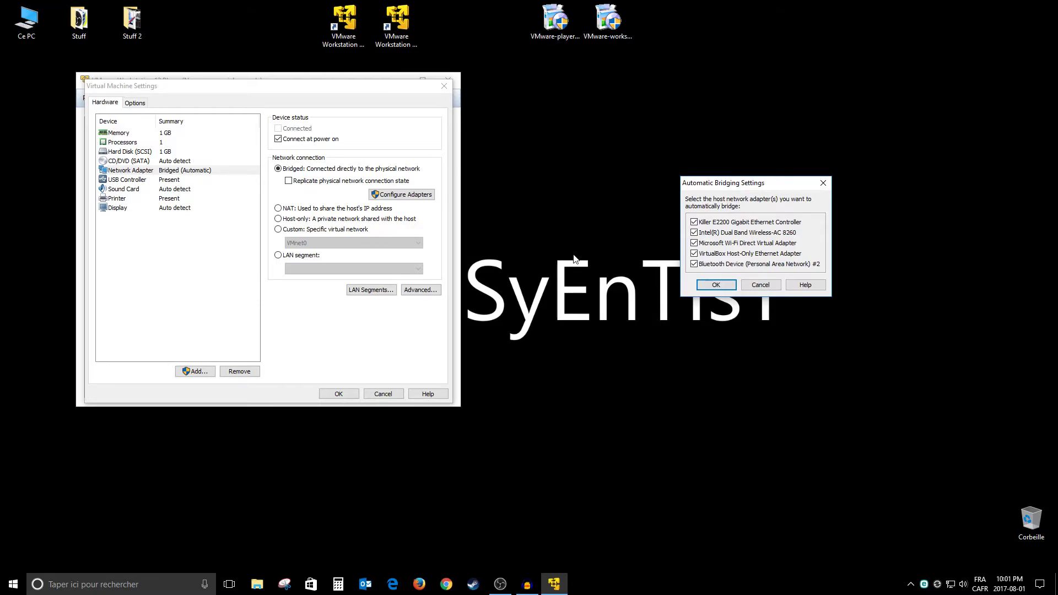
Leave only the Killer E2200 Gigabit Ethernet Controller enabled for automatic bridging, and accept the virtual machine settings
click(707, 233)
click(705, 244)
click(705, 254)
click(705, 265)
click(716, 285)
click(337, 394)
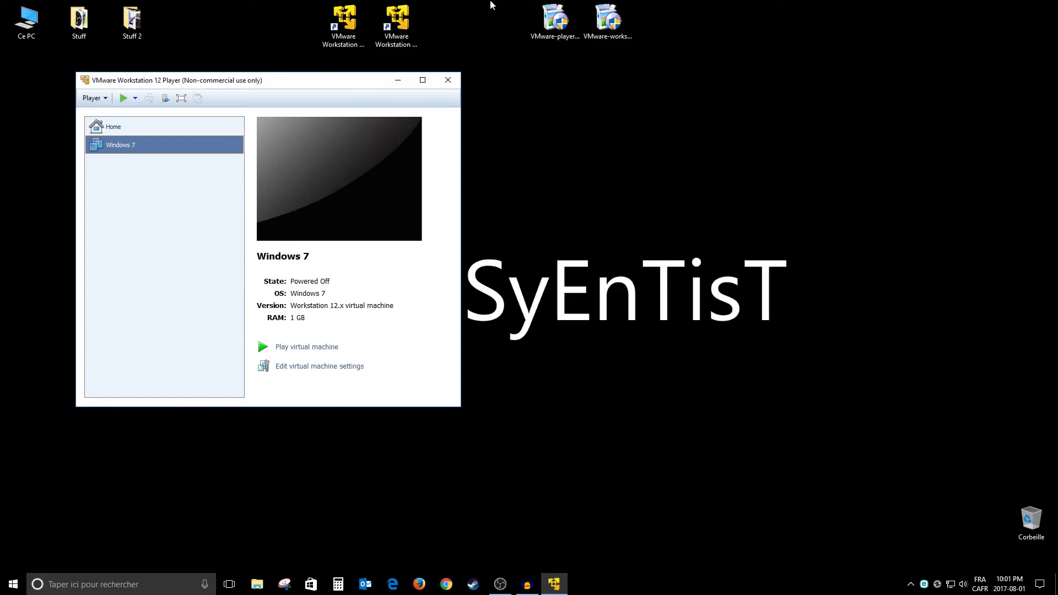
Close VMware Player and open the VMware\VMware Player folder under Fichiers de programme (x86) on drive C
double_click(81, 77)
double_click(12, 27)
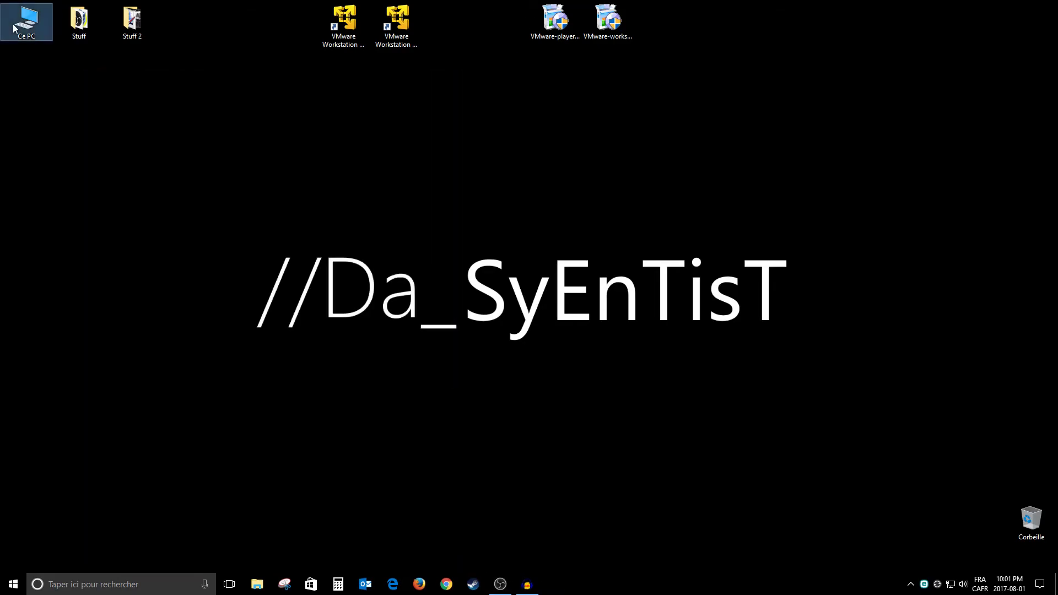
double_click(340, 326)
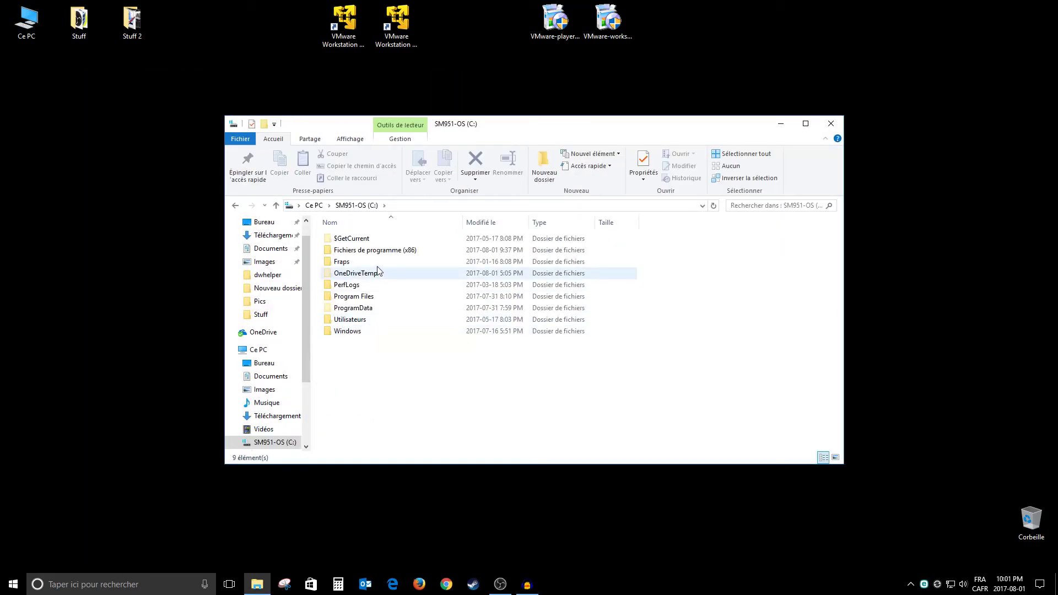
double_click(383, 251)
click(392, 324)
key(v)
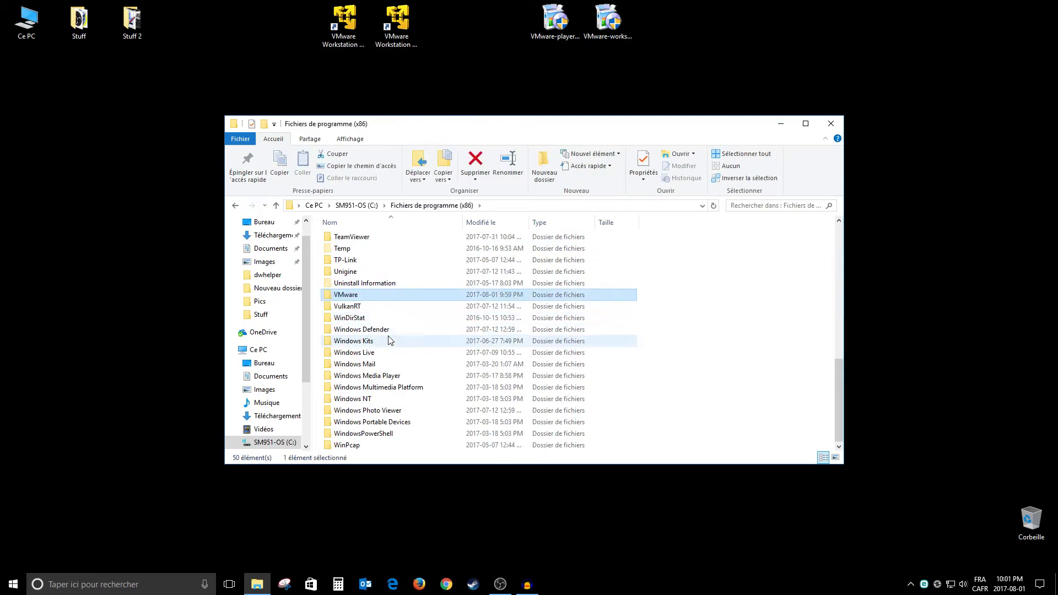
double_click(350, 301)
double_click(358, 237)
scroll(386, 331, down, 18)
scroll(410, 351, down, 1)
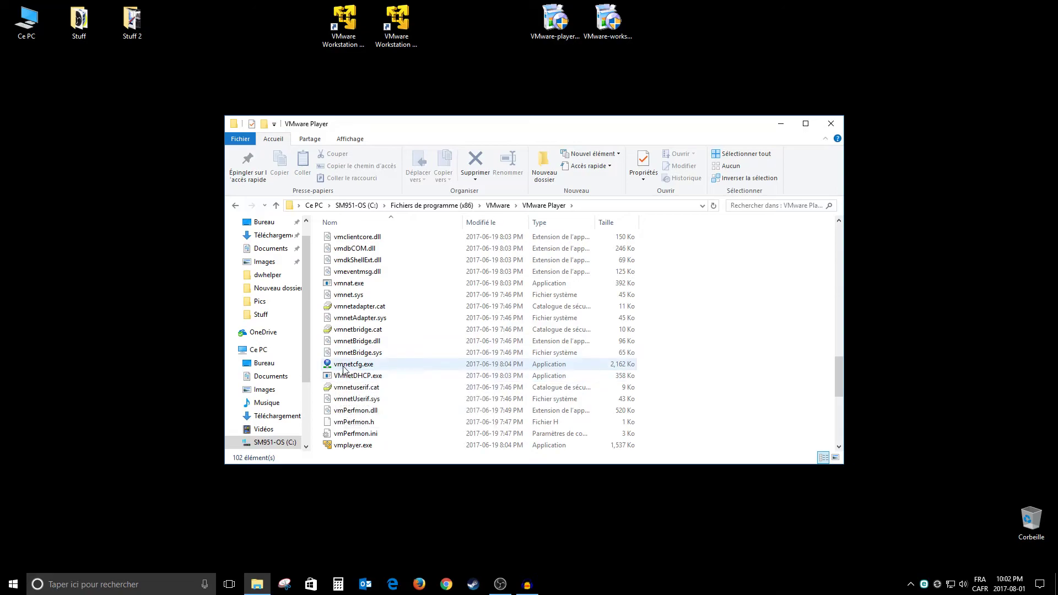
Launch vmnetcfg.exe, close the Virtual Network Editor opened without privileges, and run vmnetcfg.exe as administrator
double_click(353, 364)
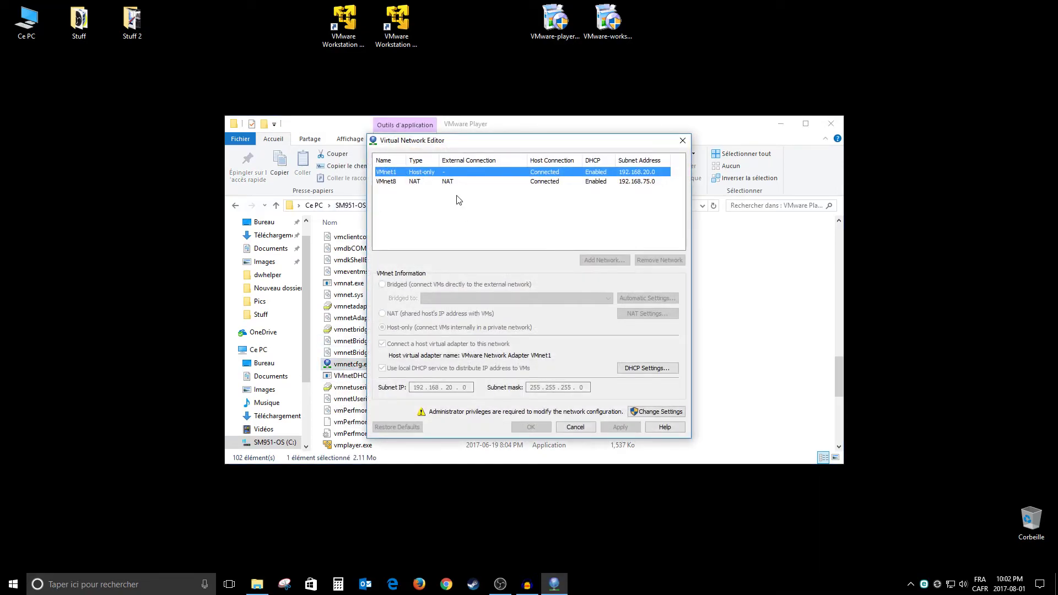
click(682, 140)
right_click(361, 367)
click(419, 133)
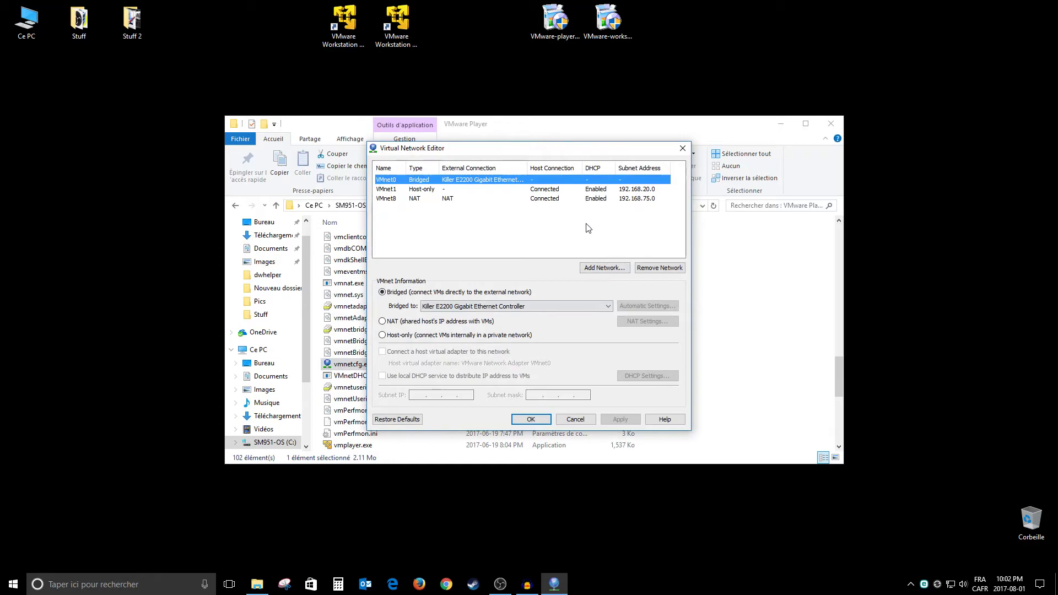
Examine the VMnet networks available to add in the Virtual Network Editor, and dismiss the dialog without adding one
click(600, 268)
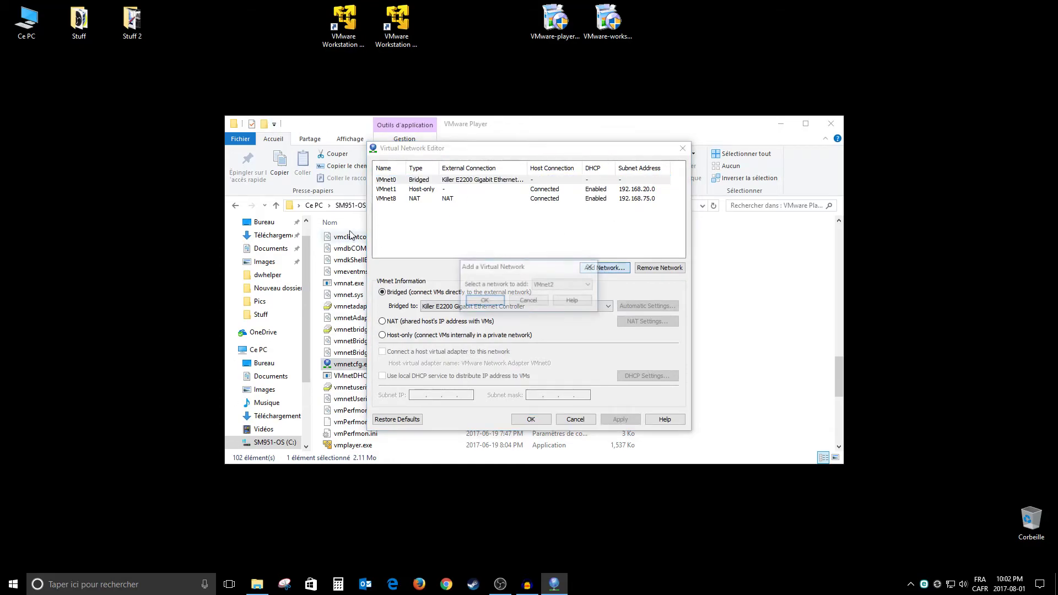
click(576, 286)
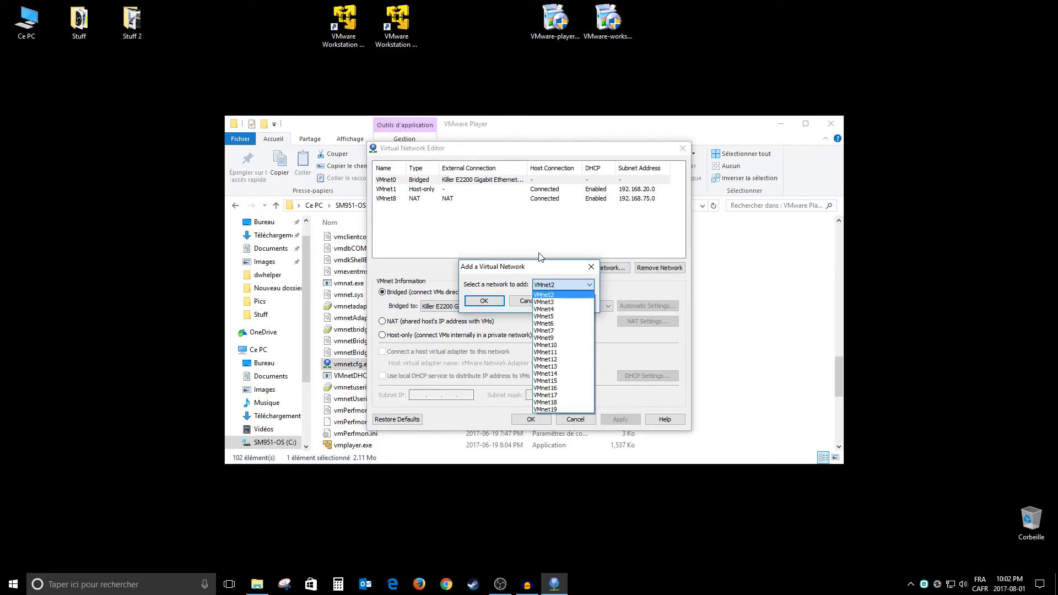
click(527, 274)
click(592, 267)
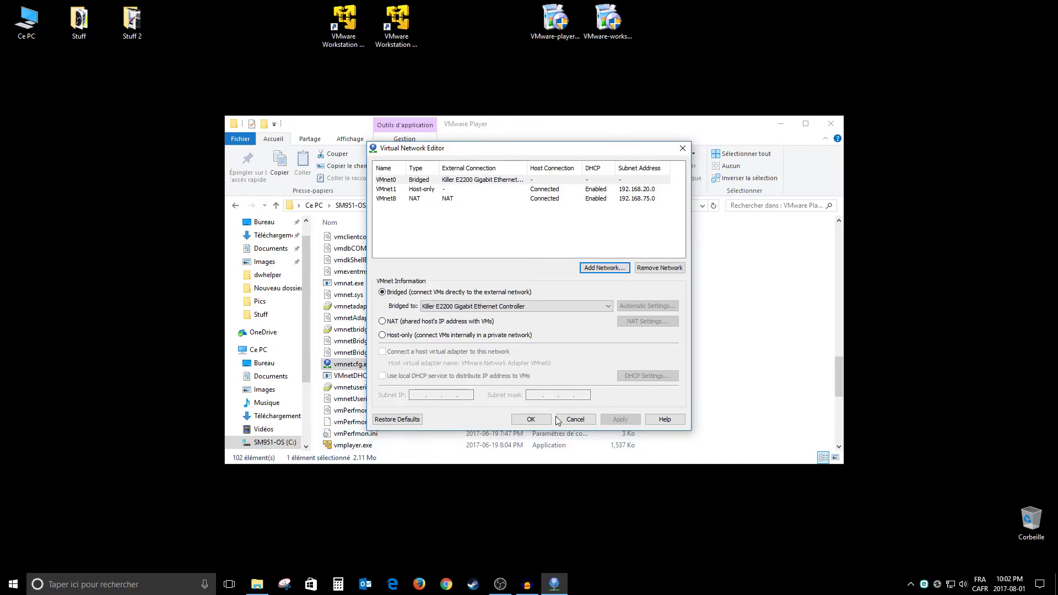
Accept the Virtual Network Editor's configuration and close the VMware Player folder
click(530, 420)
click(762, 325)
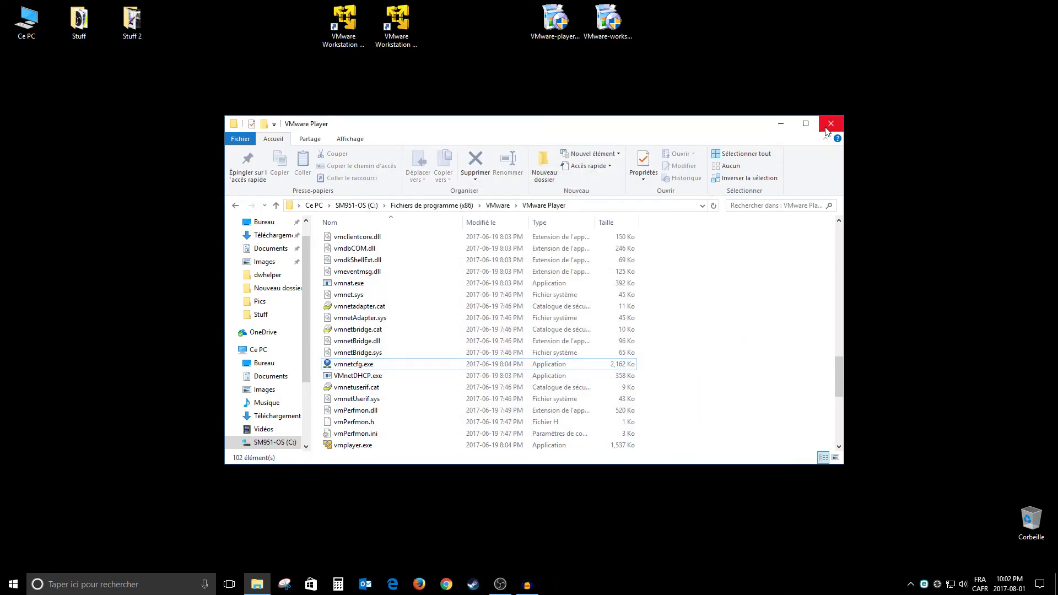
click(828, 127)
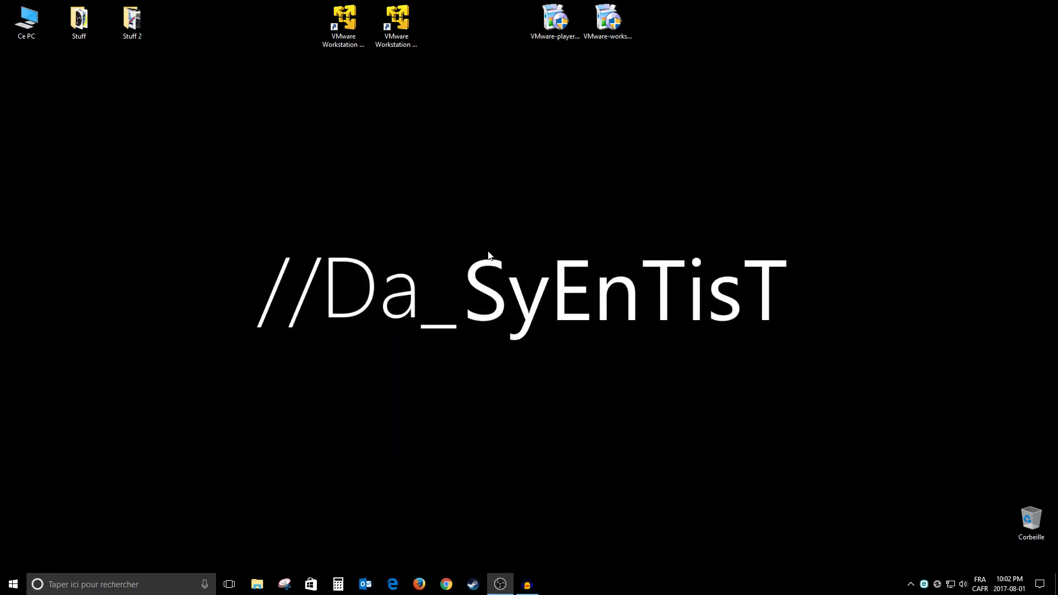
click(555, 19)
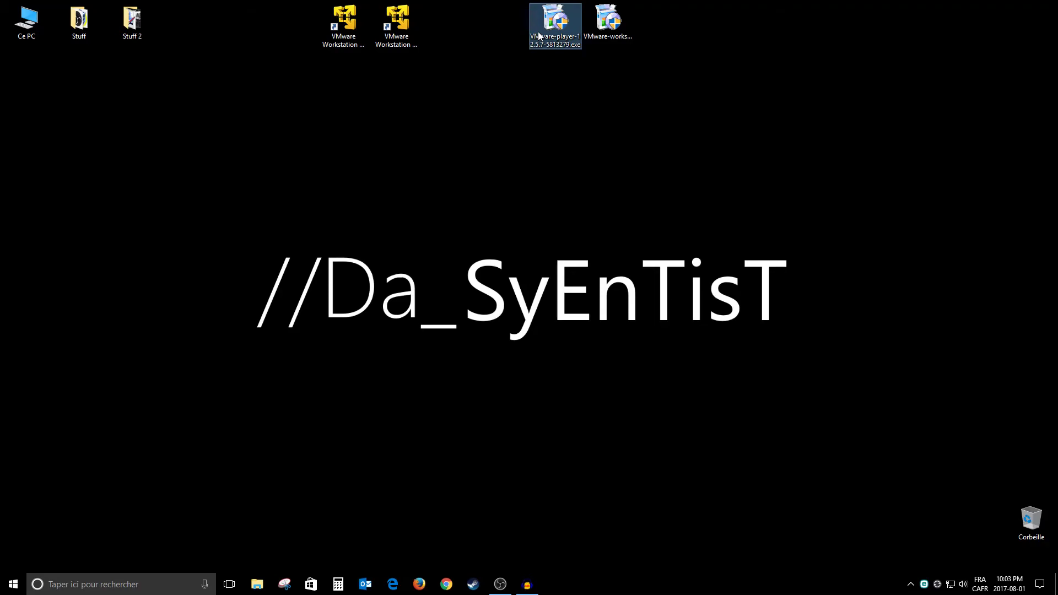
key(Right)
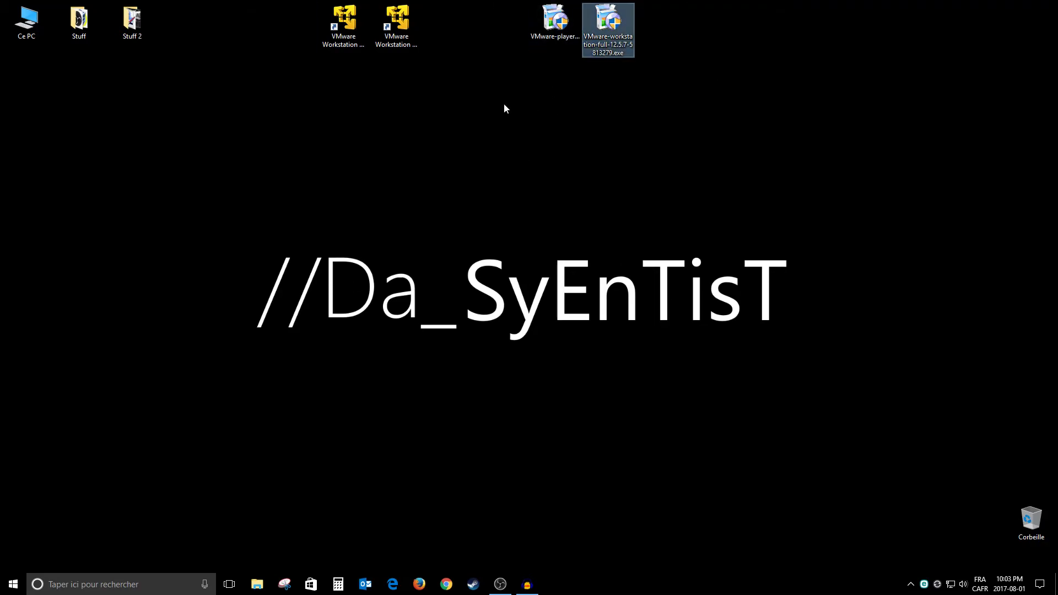